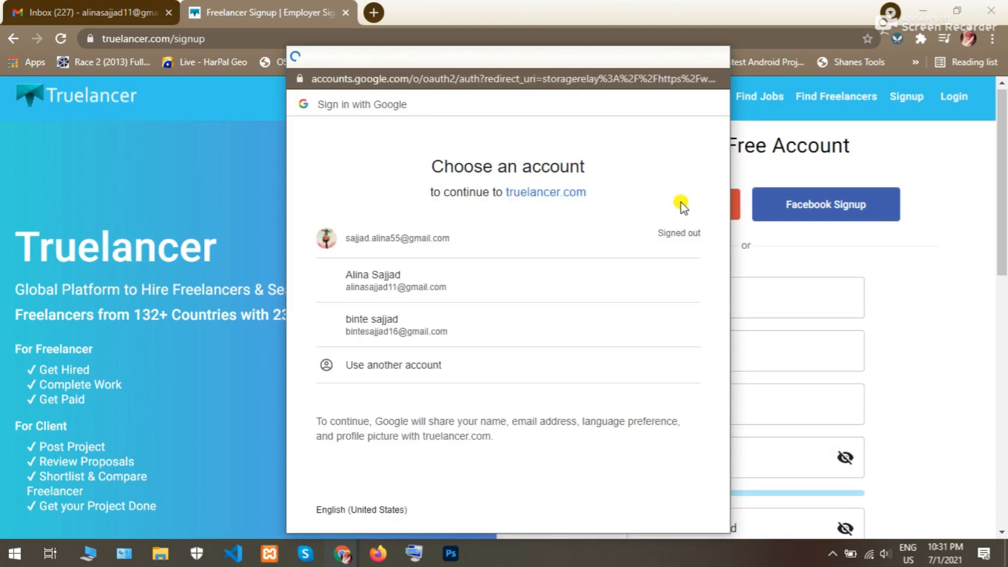
Continue the Truelancer Google signup with the personal Google account.
left_click(447, 288)
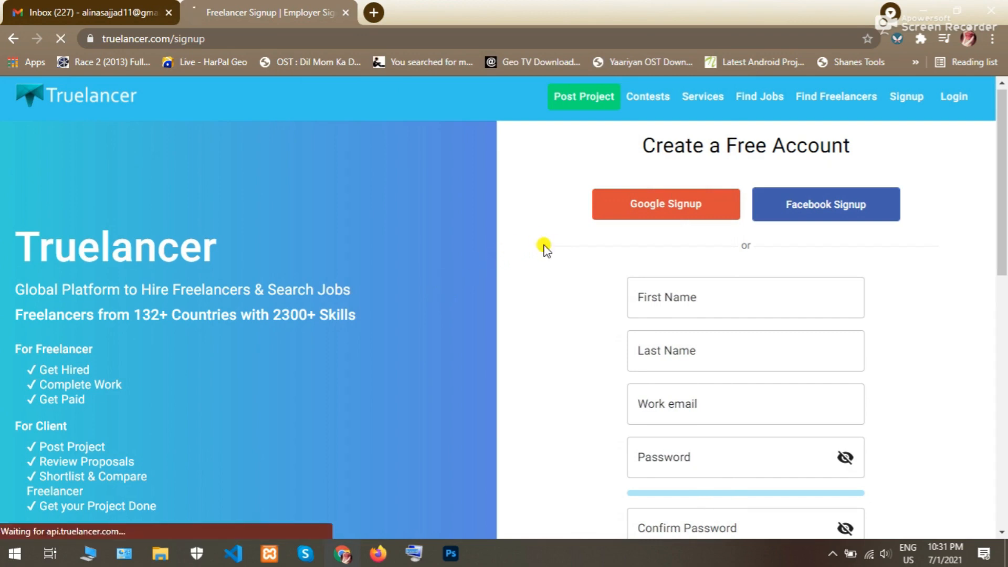
Scroll down the choose-username page to the 'I am looking for work' option.
scroll(550, 300, "down", 3)
scroll(550, 301, "up", 2)
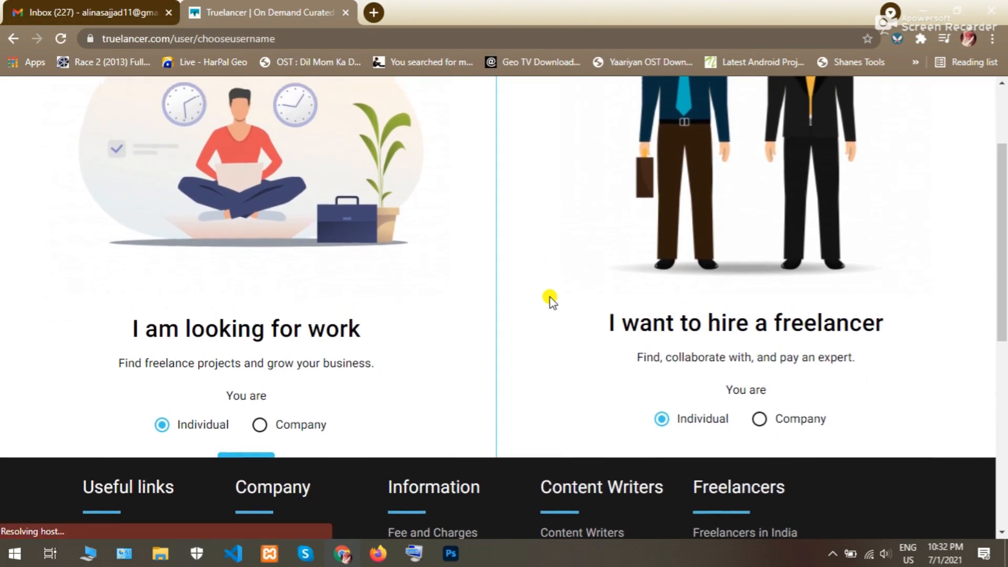
scroll(550, 300, "down", 1)
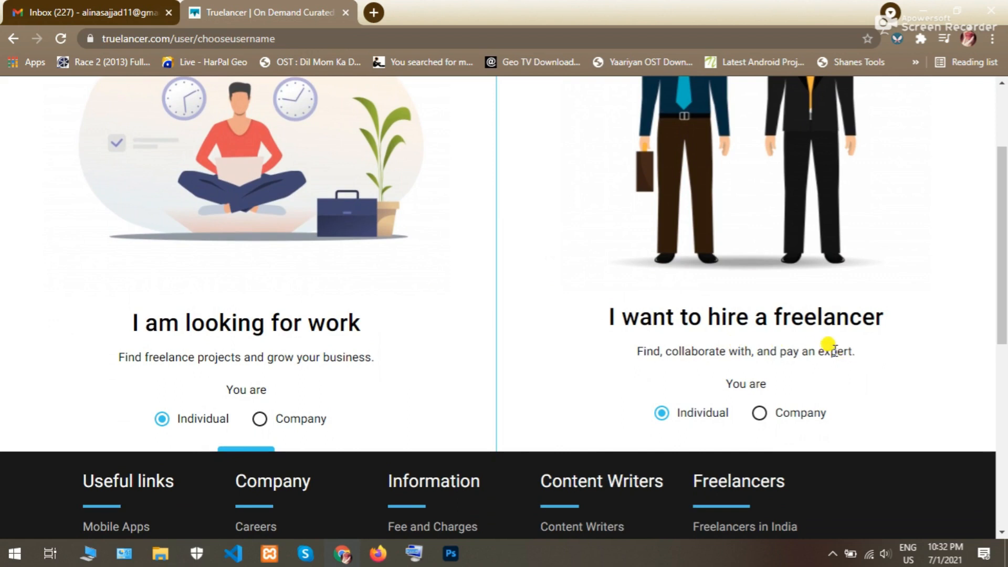
scroll(811, 360, "down", 2)
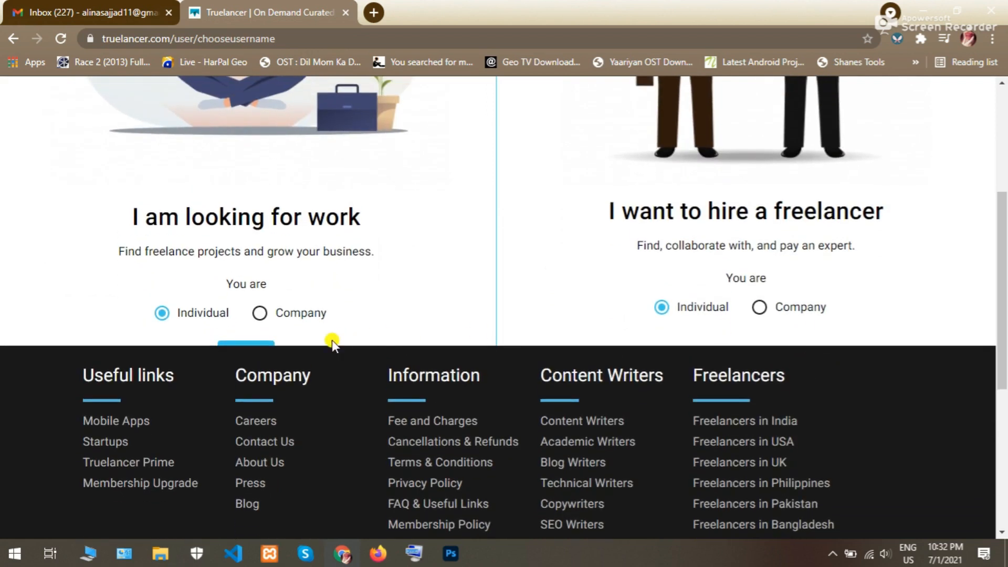
Register as an individual looking for work with Pakistan as country and enter the mobile number.
left_click(257, 345)
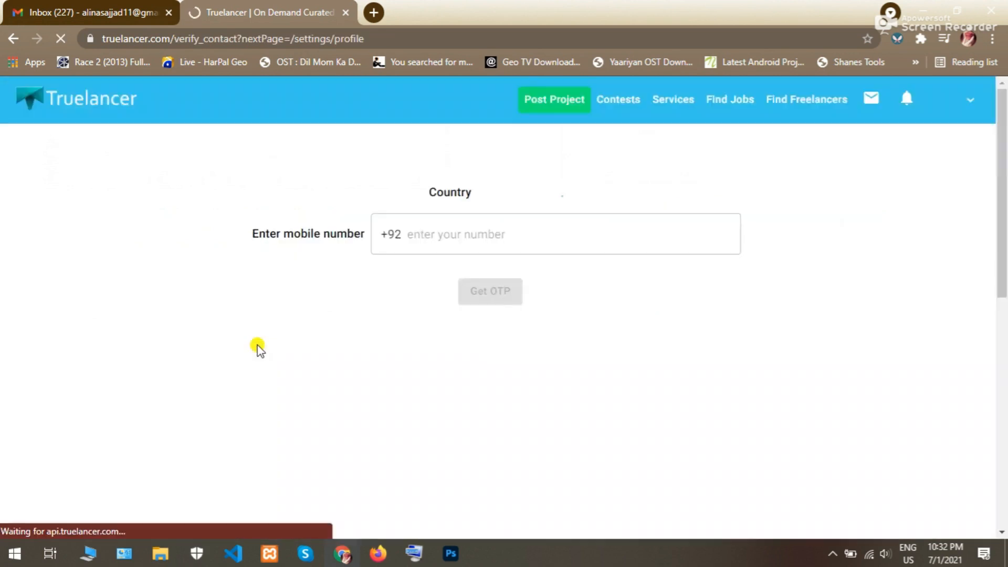
left_click(483, 205)
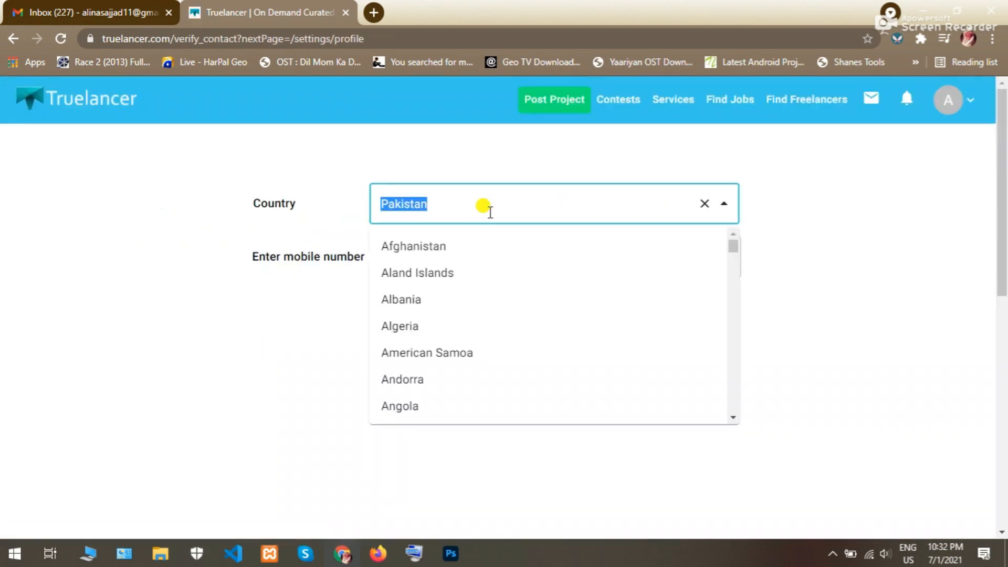
left_click(550, 199)
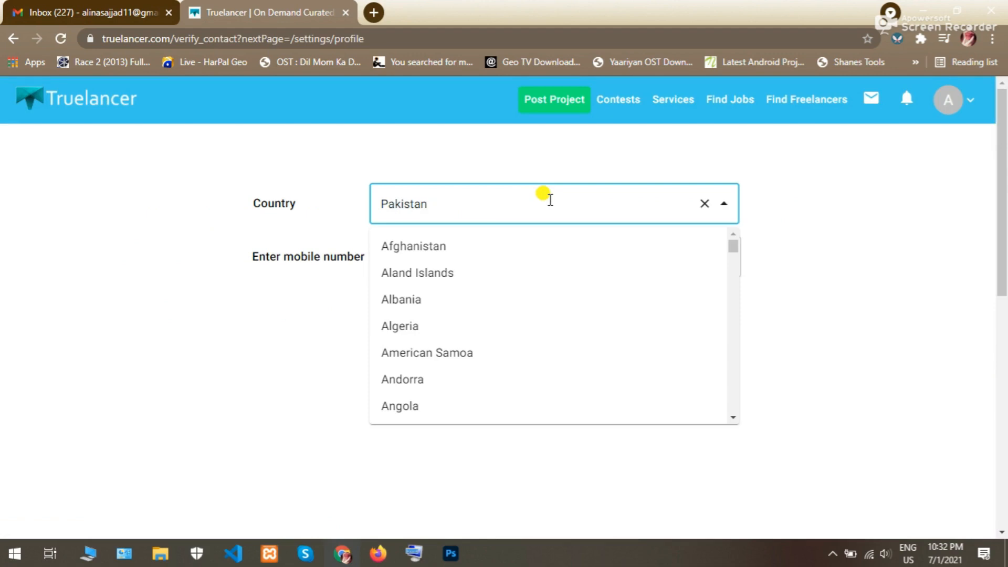
left_click(813, 201)
left_click(573, 258)
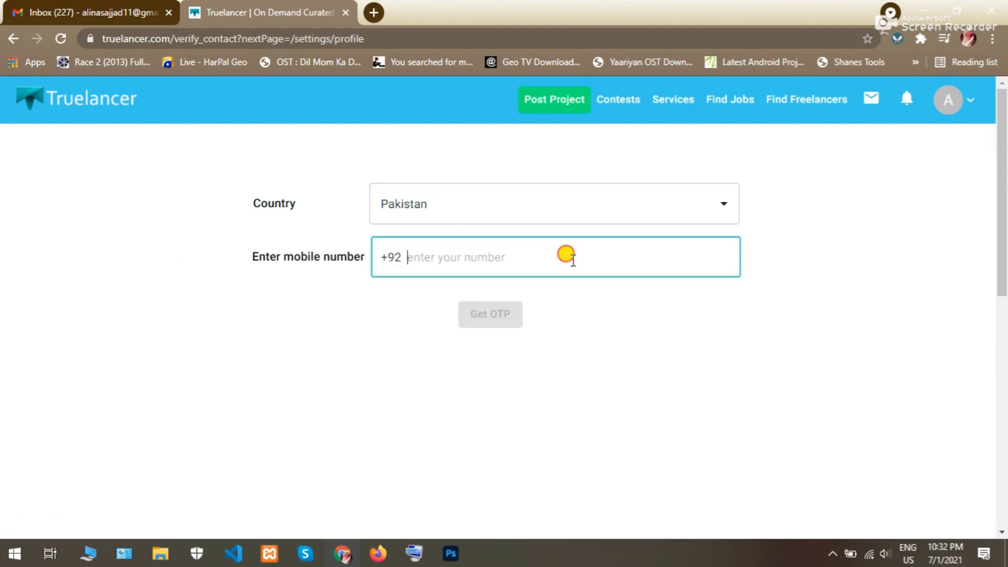
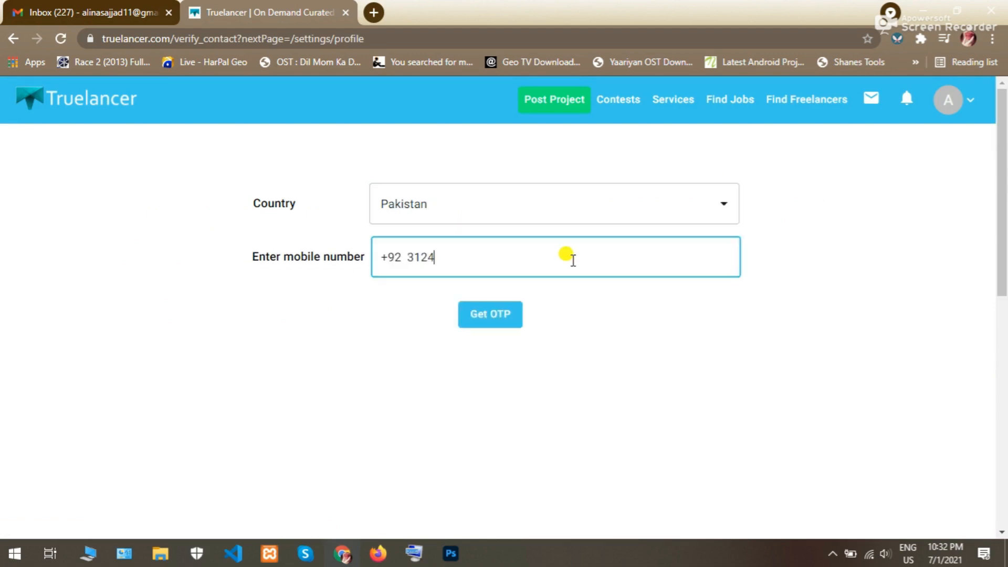
Request a one-time code, pass the reCAPTCHA, and submit the received verification code.
left_click(490, 314)
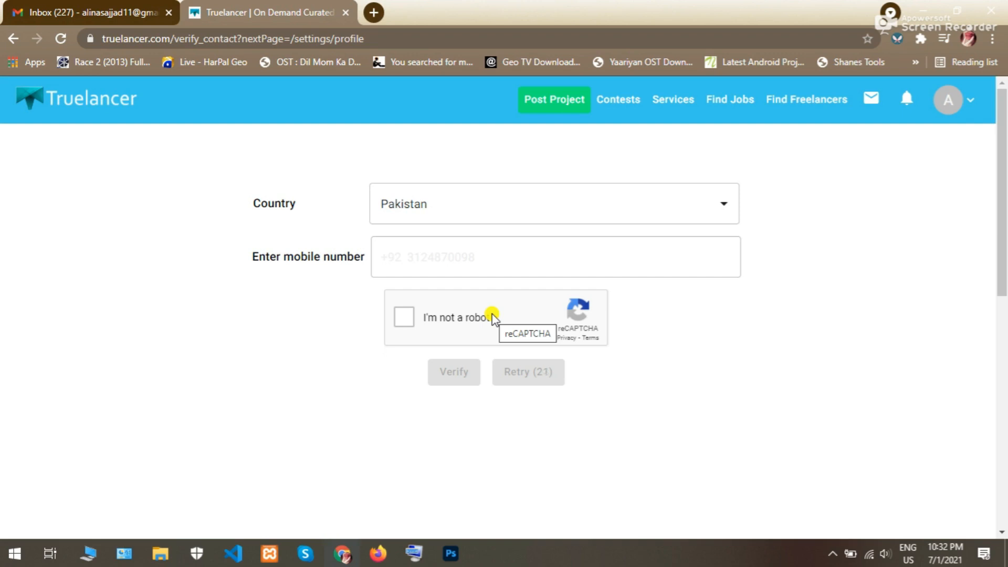
left_click(404, 316)
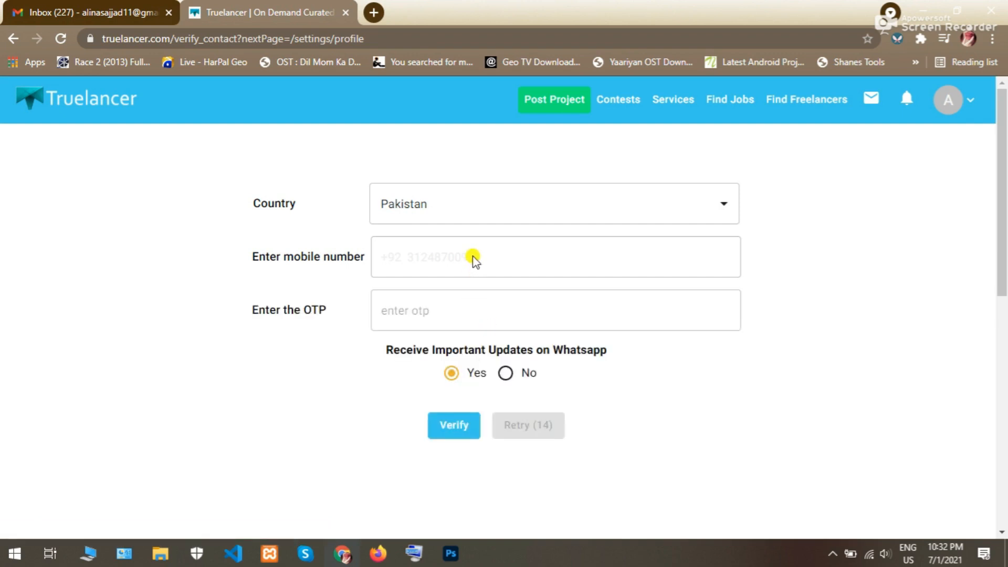
left_click(458, 313)
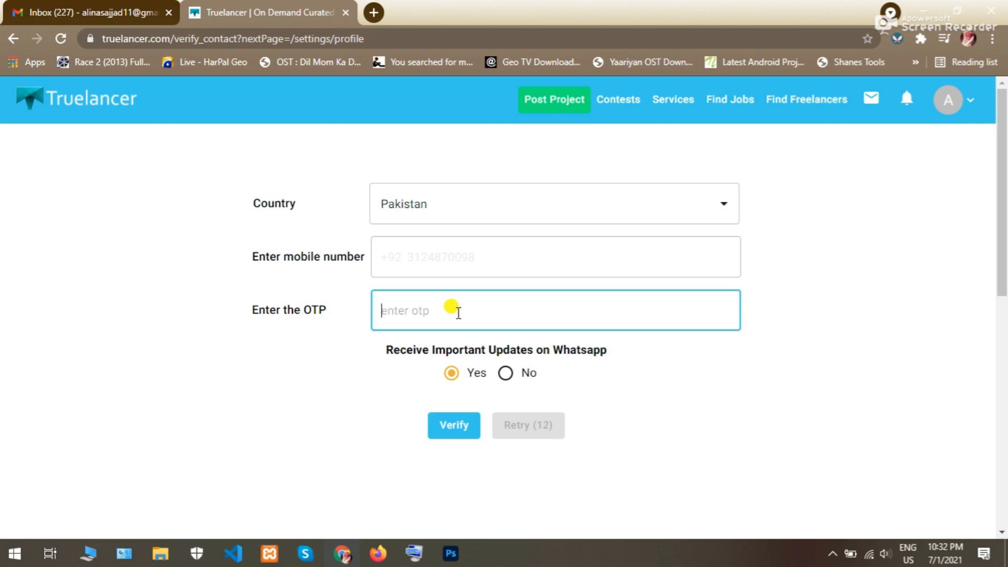
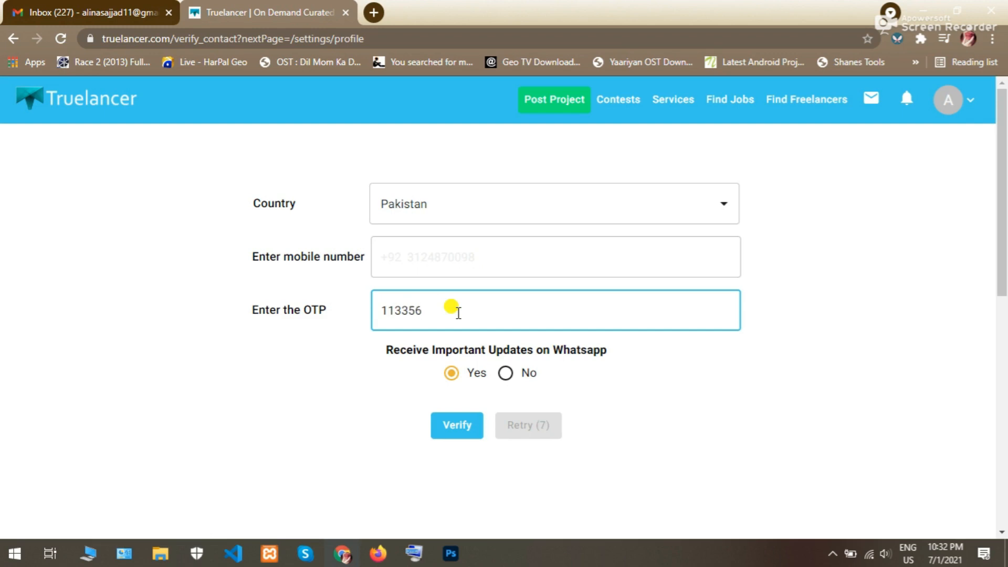
left_click(462, 426)
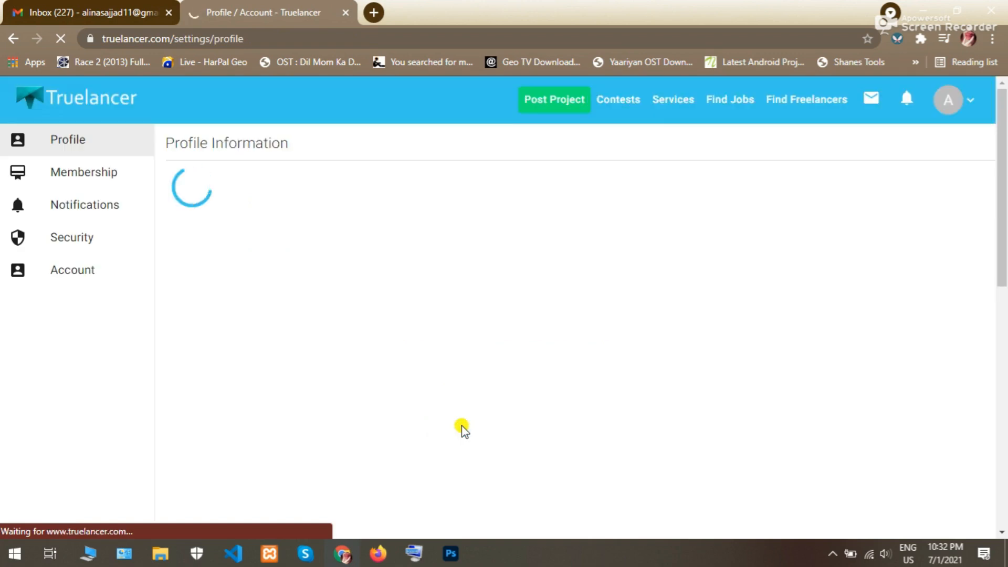
Set gender to Female and availability to Part-time: 10-30 hrs/week.
scroll(462, 429, "down", 1)
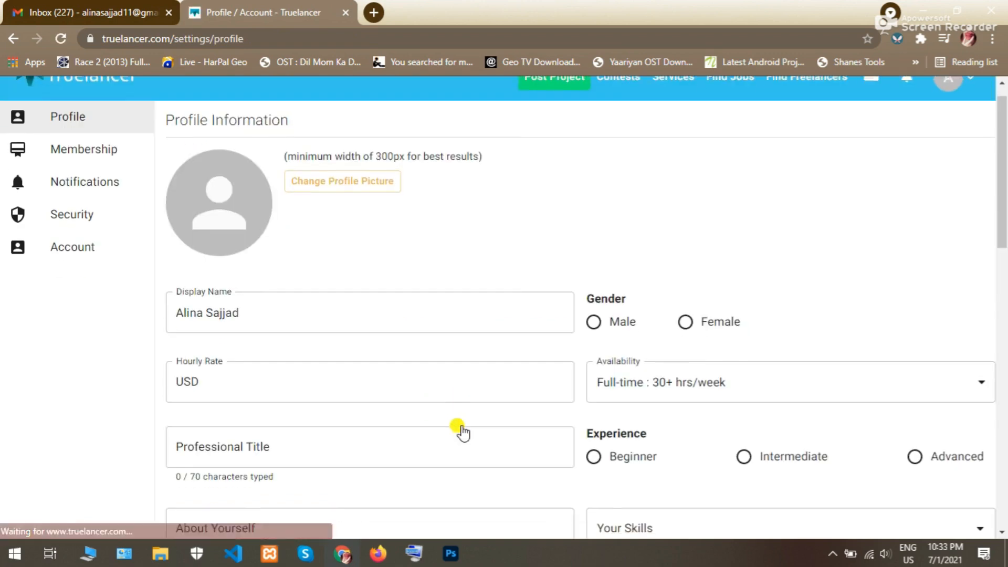
scroll(461, 427, "down", 1)
scroll(461, 428, "up", 2)
scroll(463, 431, "up", 1)
scroll(462, 431, "down", 2)
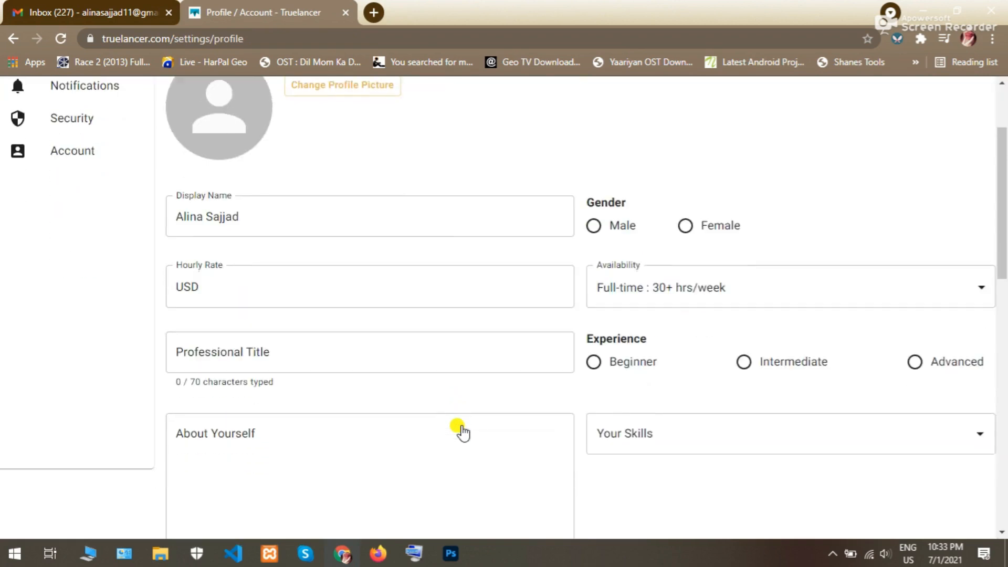
scroll(463, 432, "down", 2)
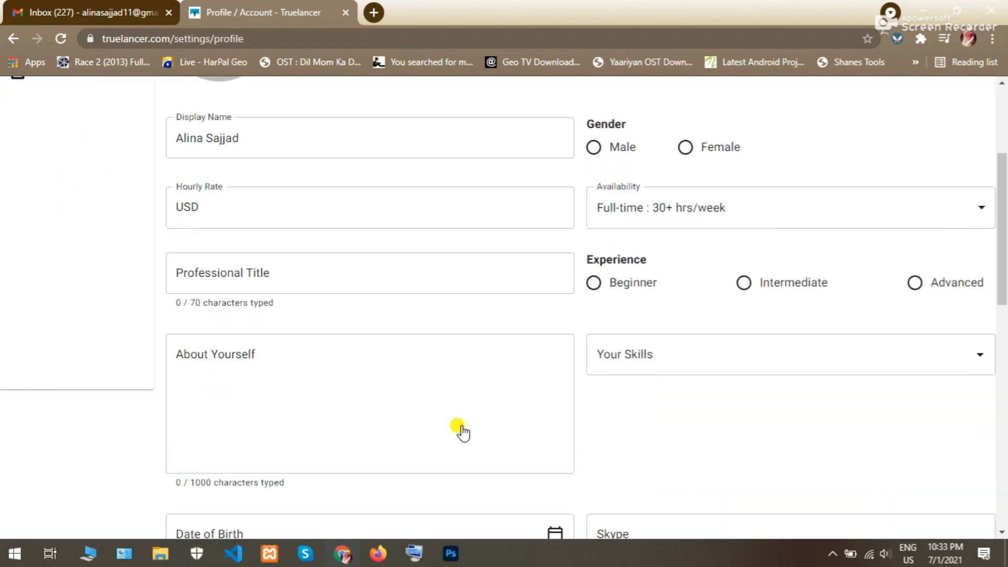
left_click(688, 145)
left_click(682, 206)
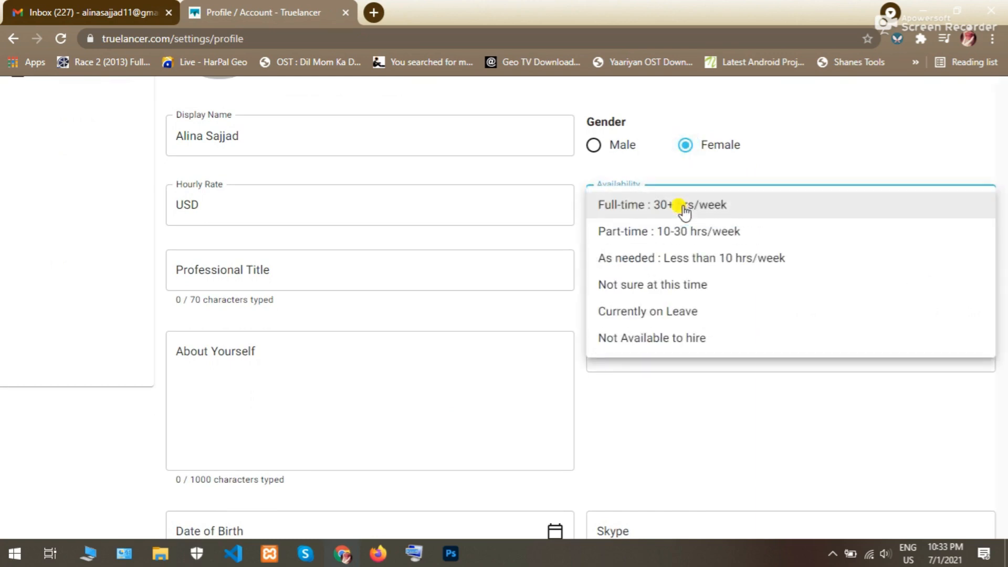
left_click(660, 235)
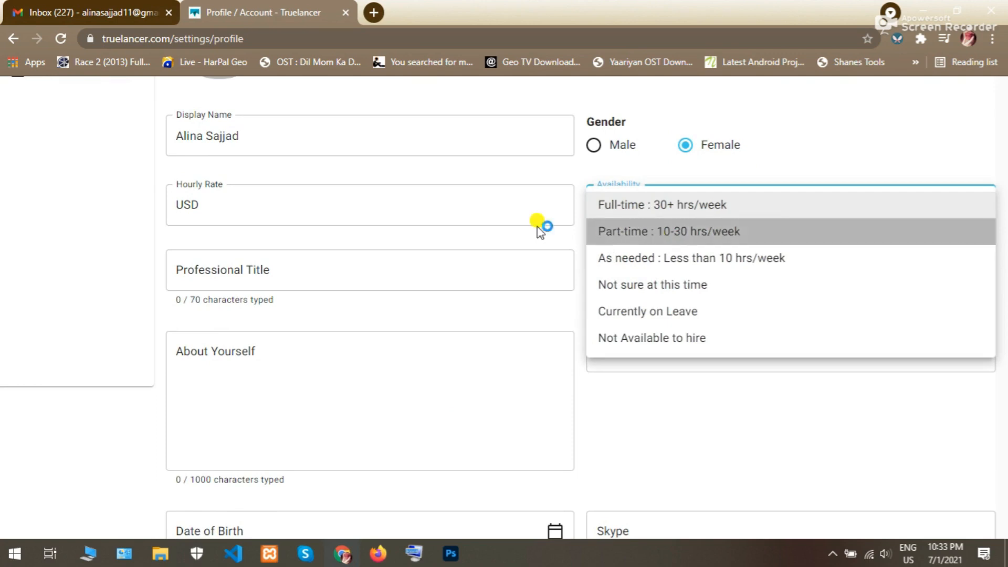
Enter the professional title 'I am professional in Graphic Designing'.
left_click(362, 266)
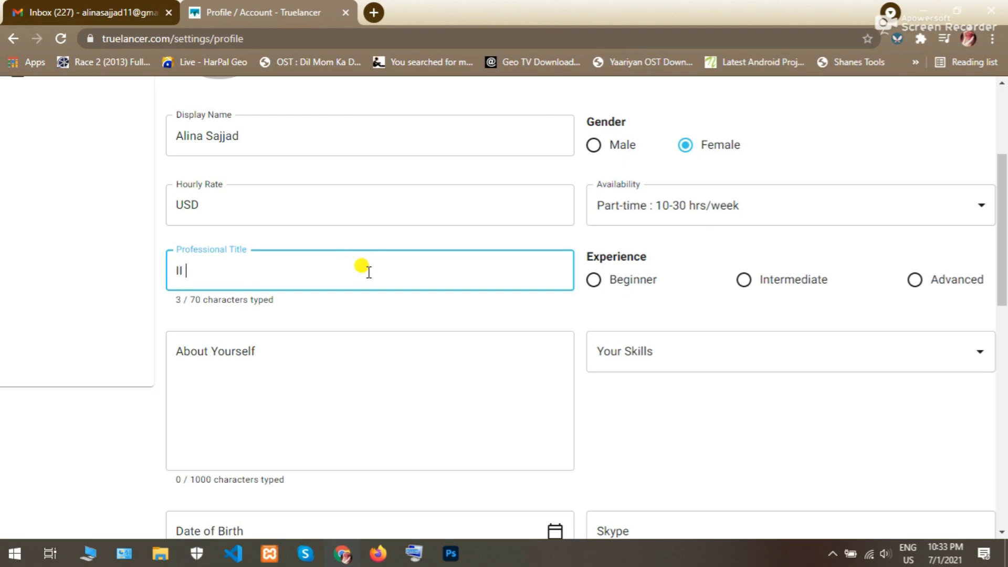
type("I am professional in ")
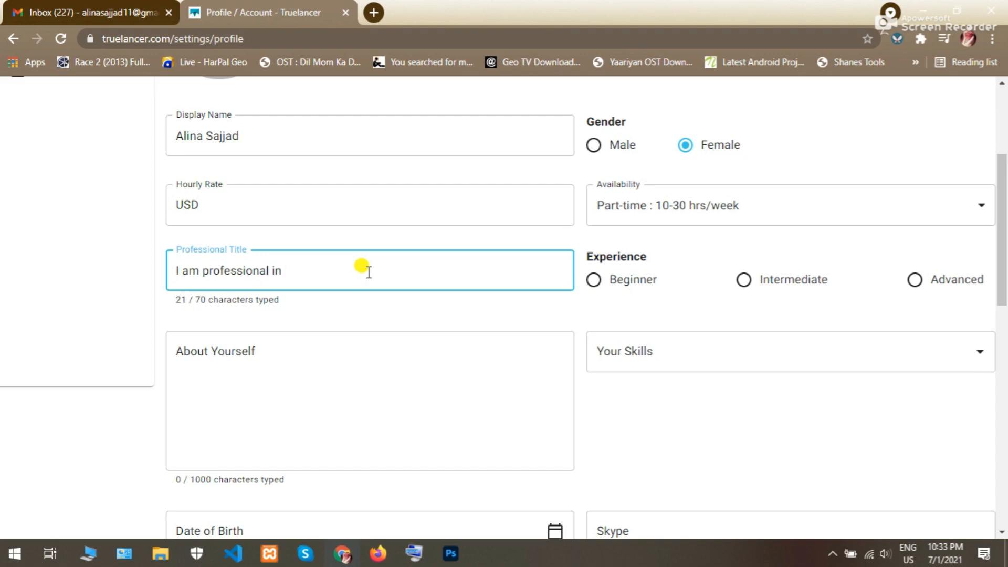
type("Graphic Designing")
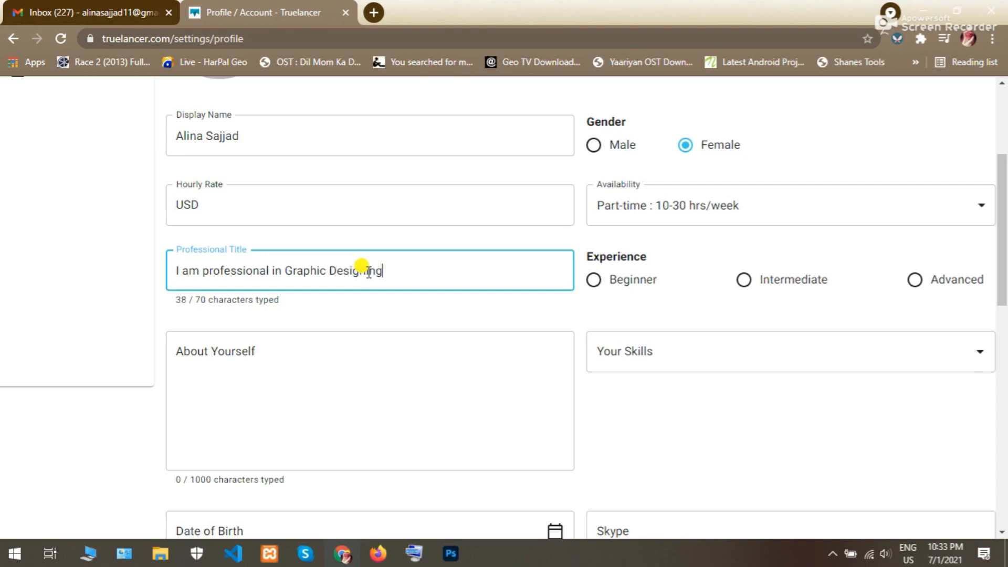
scroll(370, 272, "down", 2)
scroll(370, 272, "down", 1)
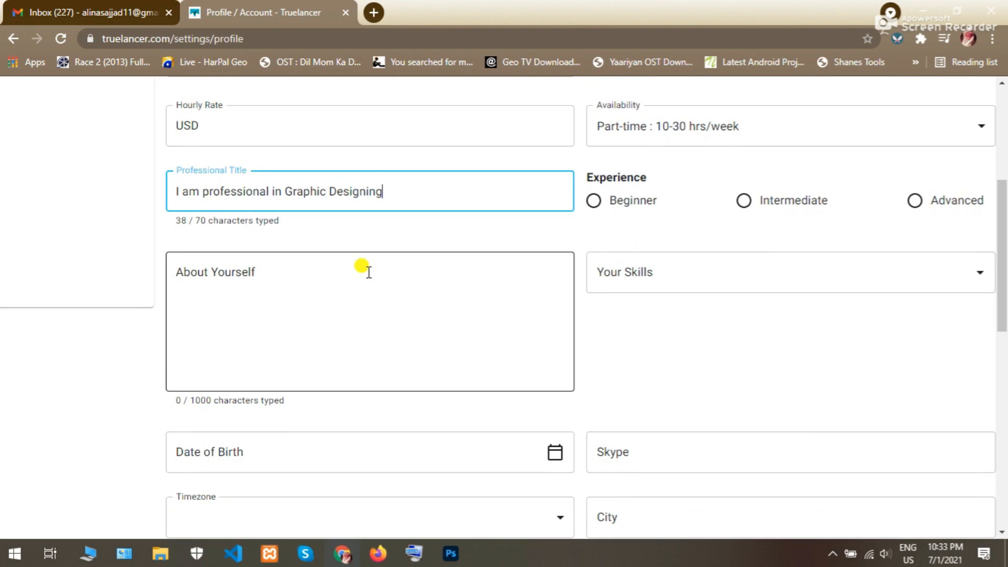
Write a short bio stating expertise in Graphic Designing, Data Entry, Email Scrapping and Logo Design.
scroll(369, 272, "down", 1)
left_click(370, 272)
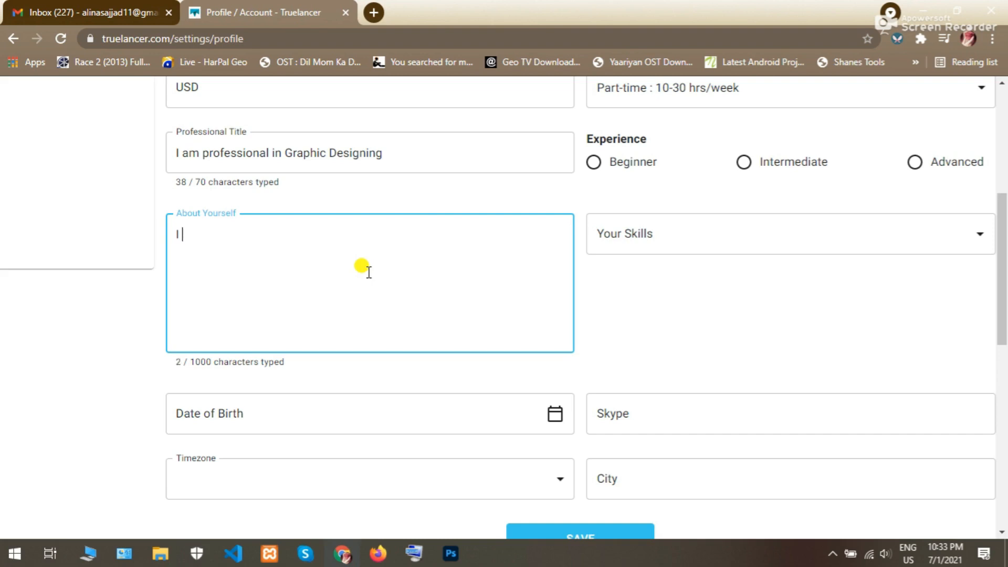
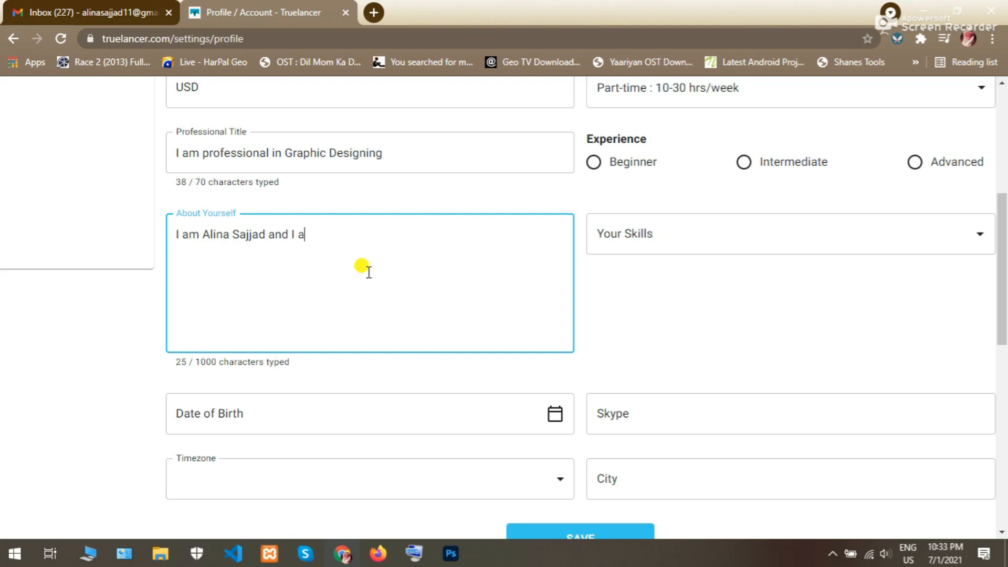
type("m expert in Grap")
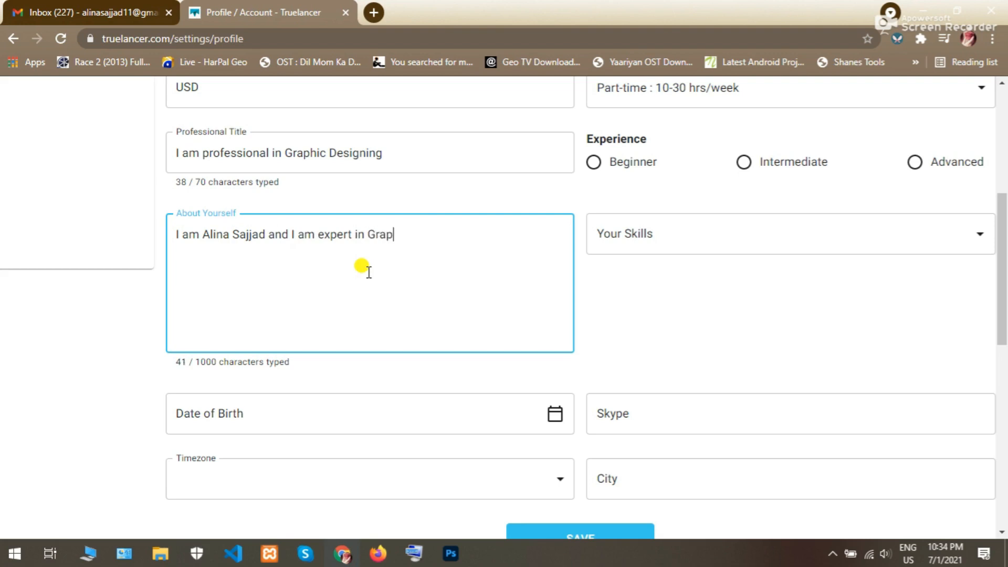
type("hic Designin")
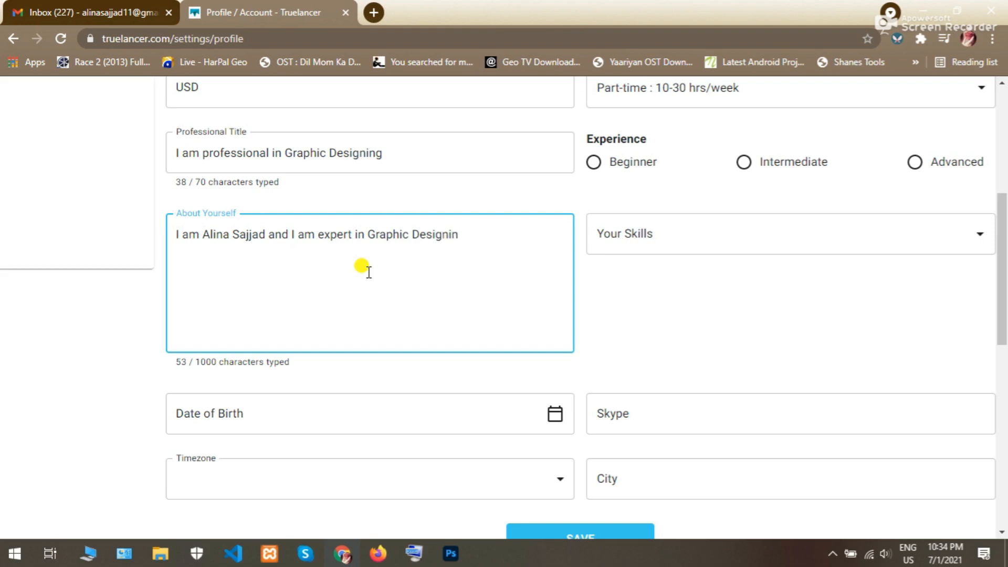
type("g, Data Entry, E")
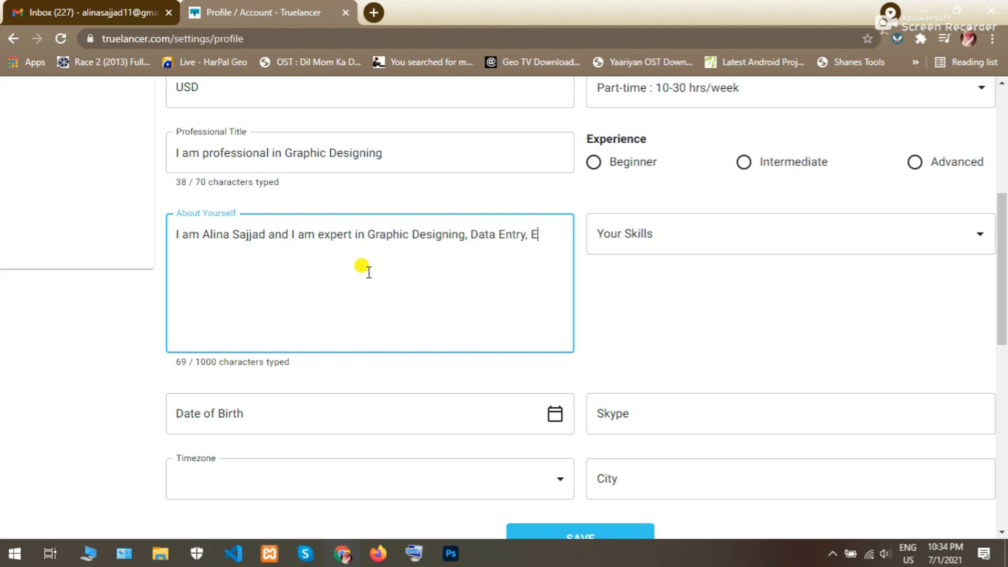
type("mail Scrapping")
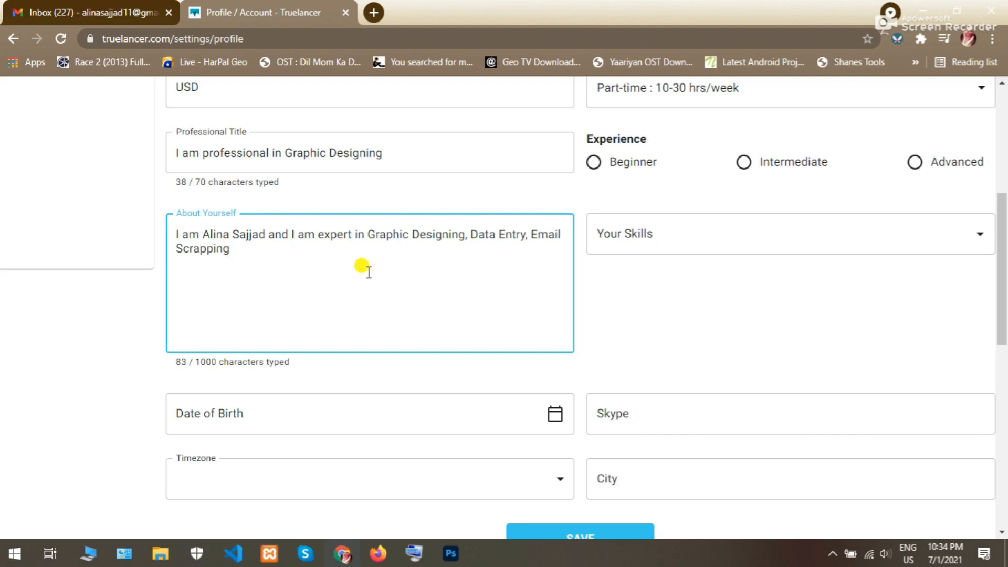
type(",Logo")
key("BackSpace")
key("BackSpace")
key("BackSpace")
type("Logo Design..")
scroll(369, 272, "up", 1)
scroll(369, 272, "down", 3)
left_click(368, 272)
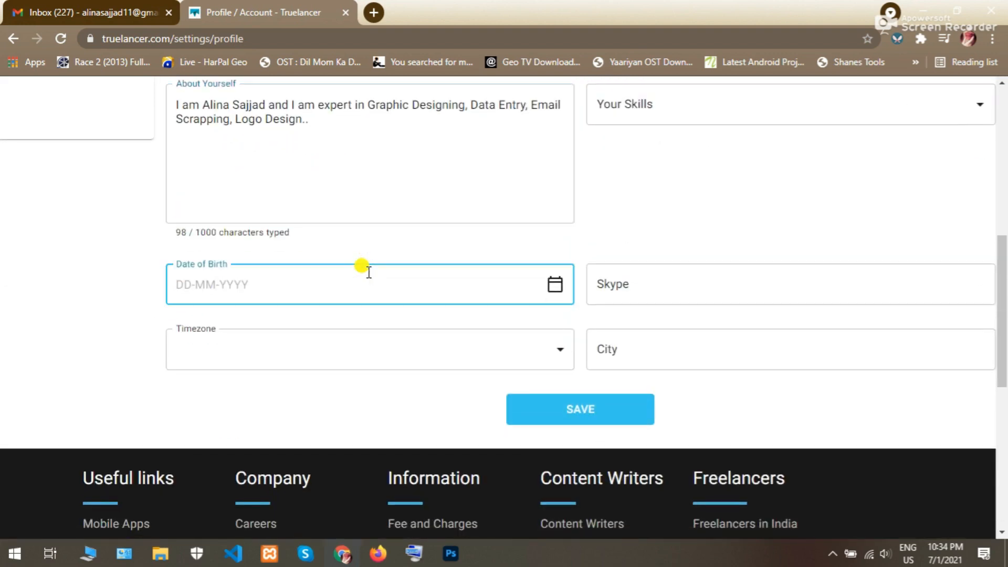
Pick 16 April as the date of birth in the calendar.
left_click(332, 282)
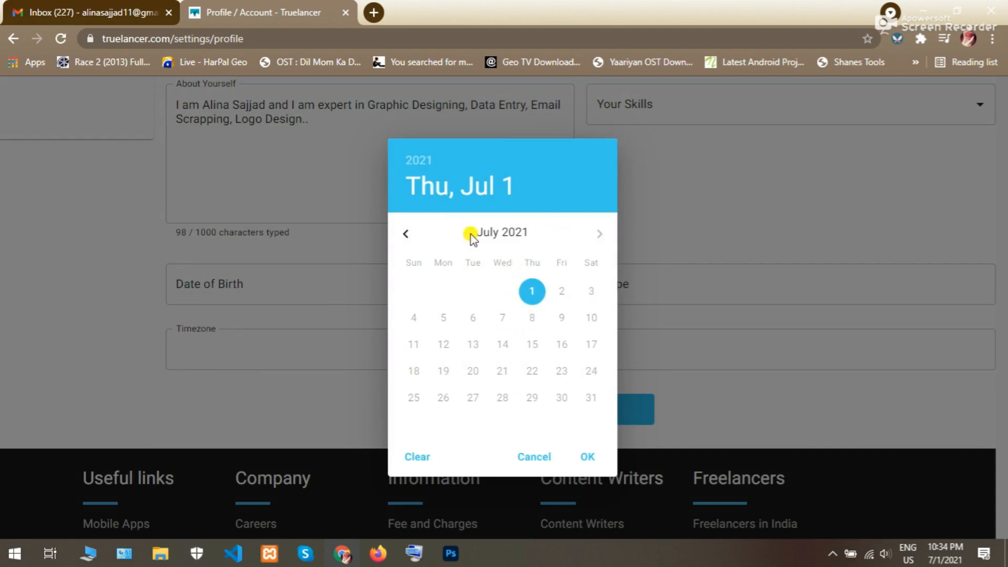
left_click(406, 235)
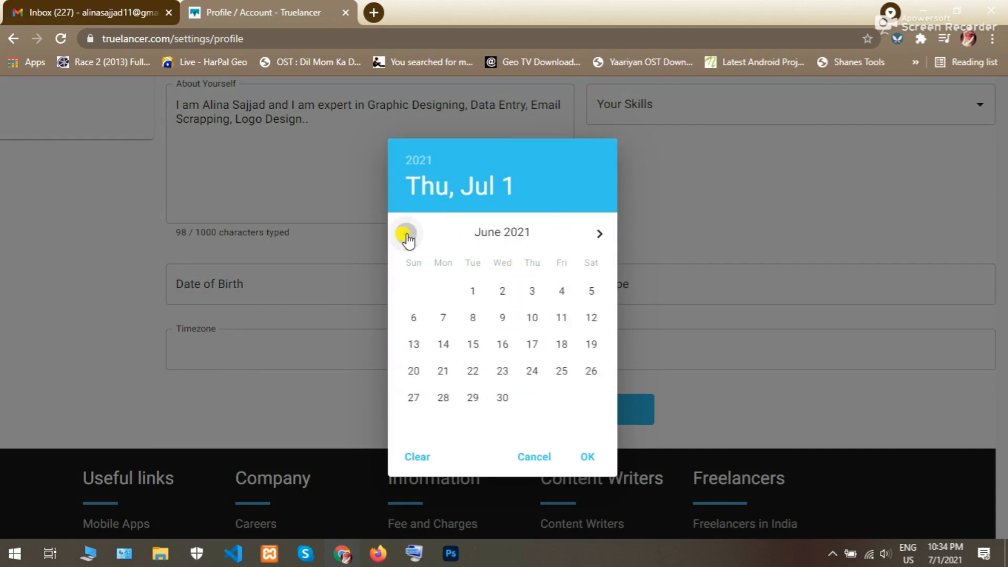
left_click(406, 234)
left_click_drag(486, 191, 440, 193)
left_click(440, 194)
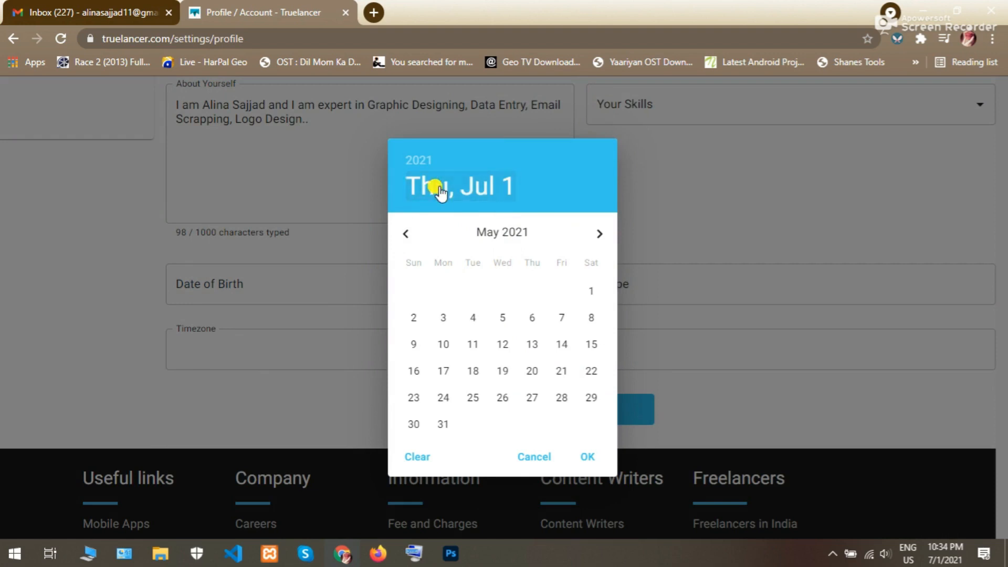
left_click(406, 234)
left_click(562, 346)
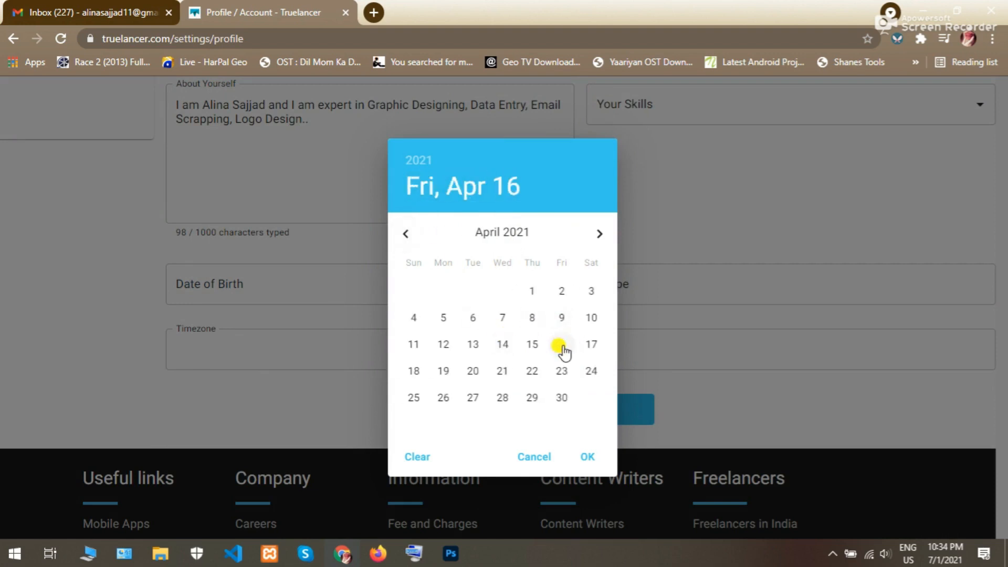
left_click(584, 456)
left_click(322, 285)
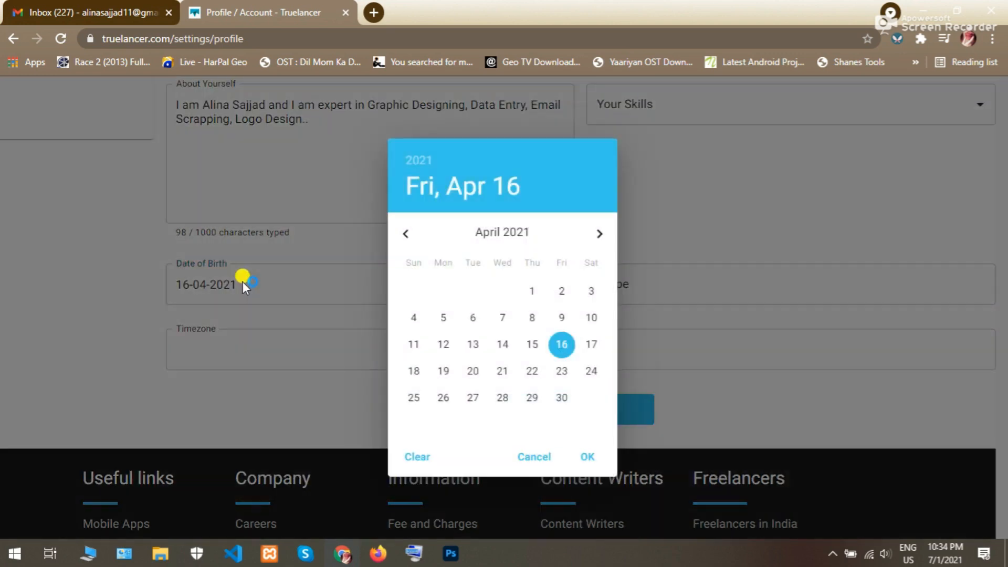
left_click(425, 163)
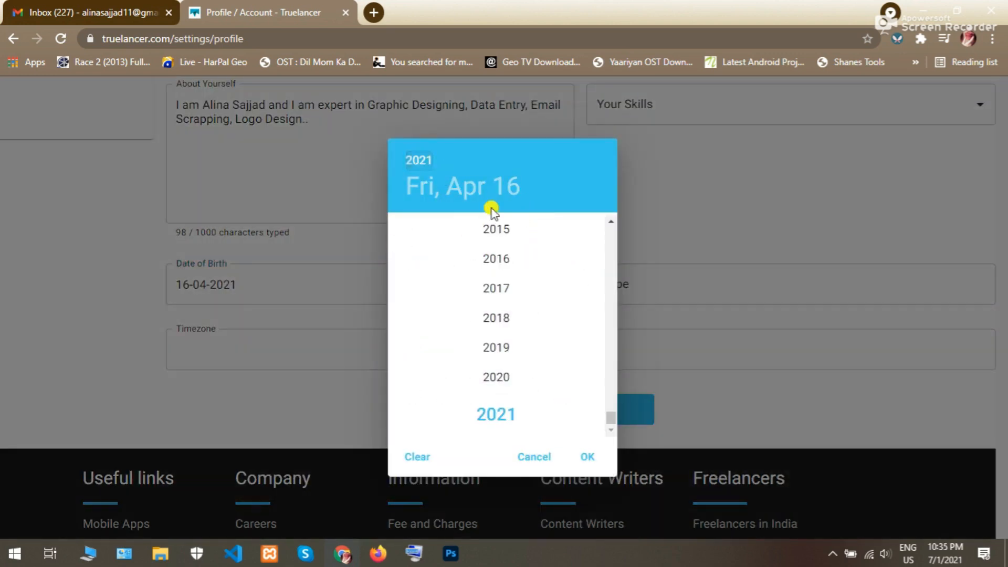
scroll(503, 347, "up", 3)
scroll(505, 353, "up", 10)
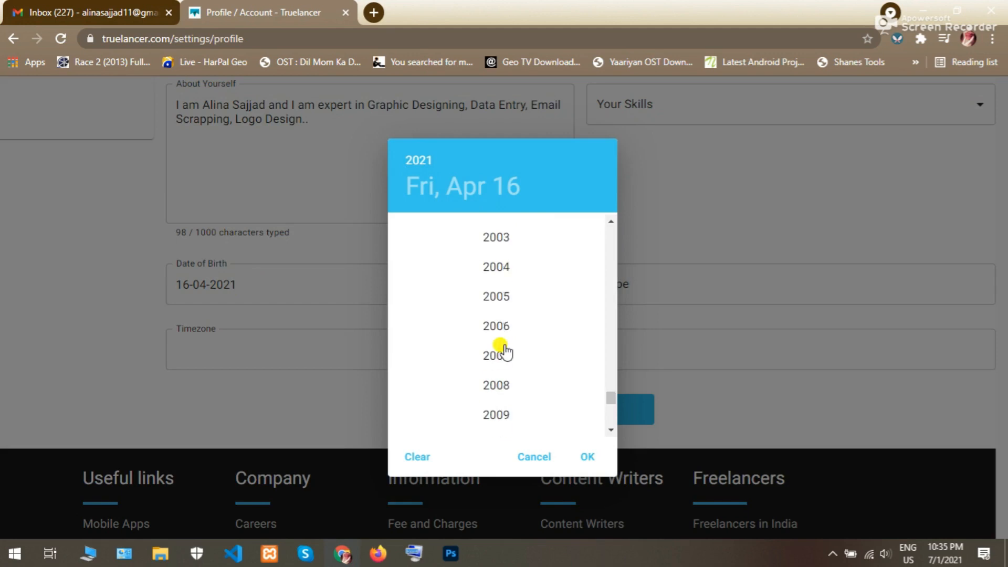
scroll(506, 353, "down", 3)
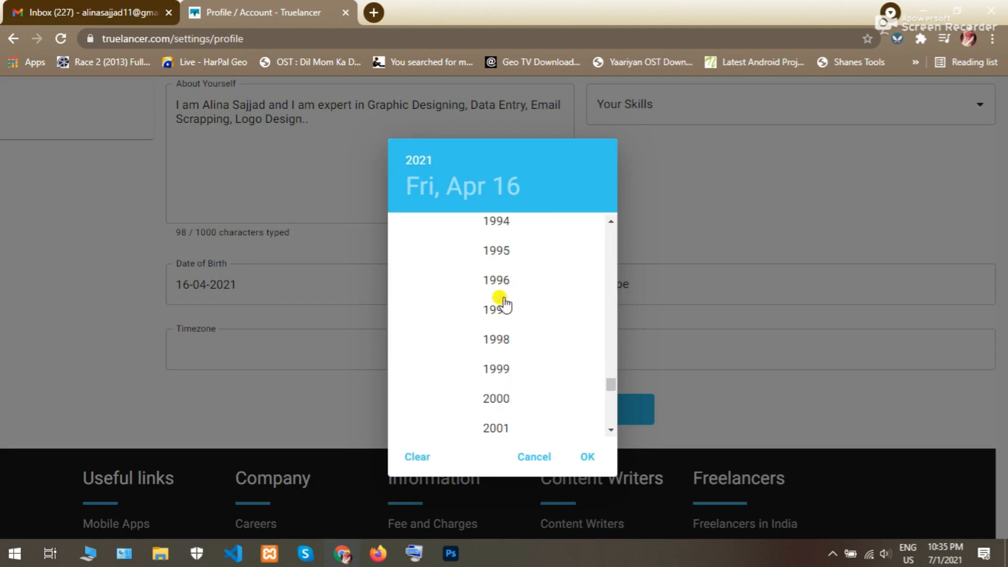
left_click(497, 338)
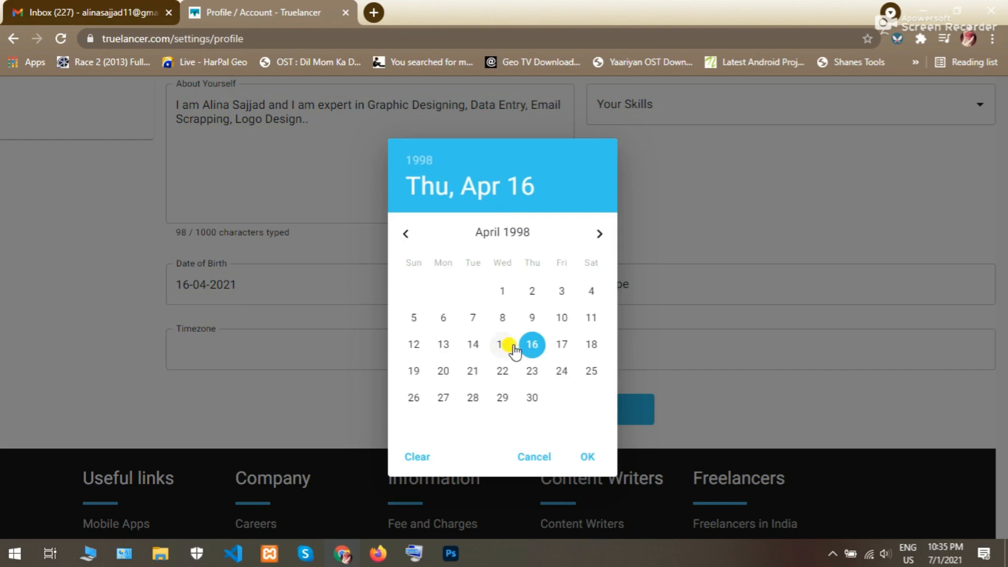
left_click(588, 456)
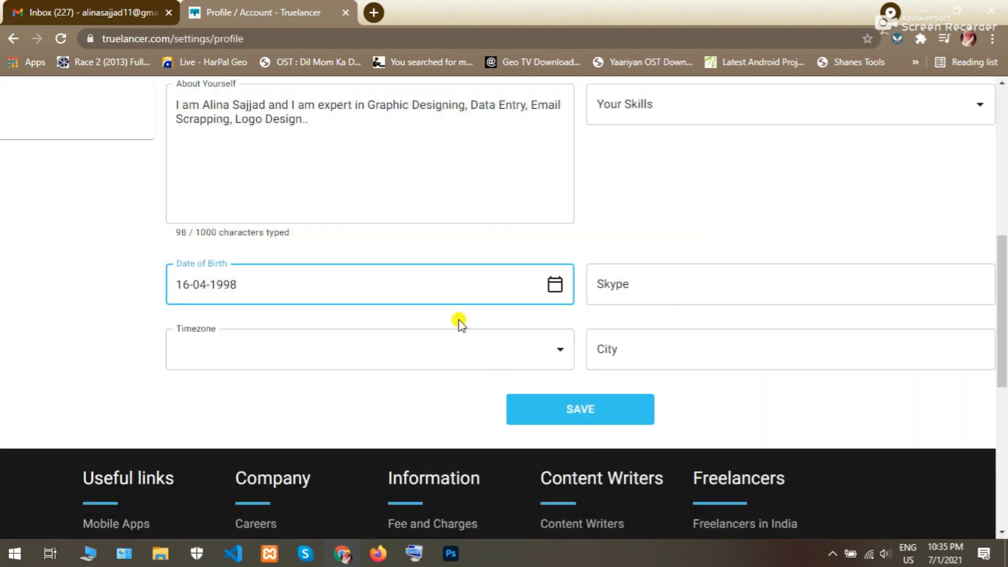
Set the timezone to (UTC+05:00) Islamabad, Karachi.
left_click(672, 288)
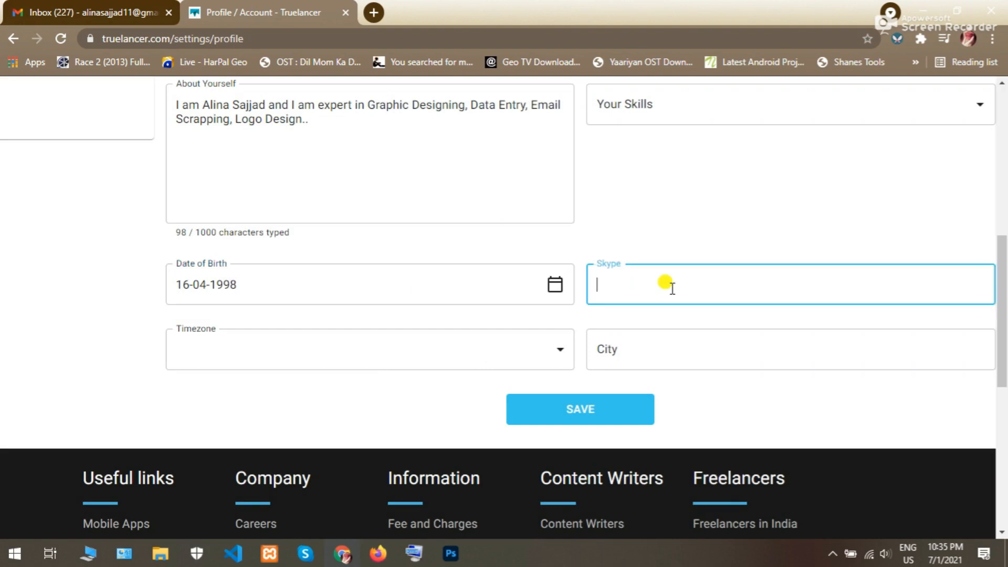
left_click(508, 359)
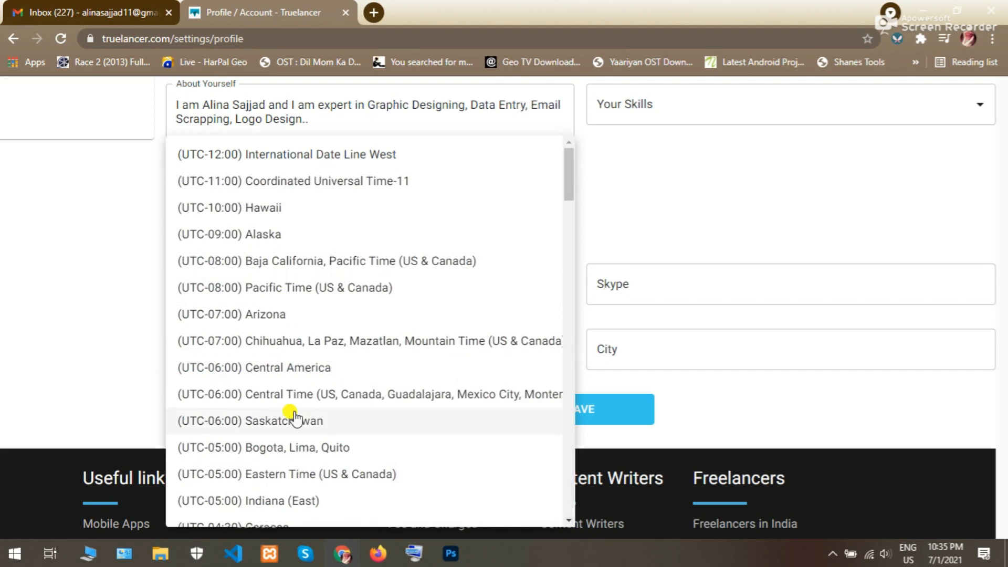
scroll(296, 418, "down", 10)
scroll(296, 419, "down", 8)
scroll(296, 418, "down", 12)
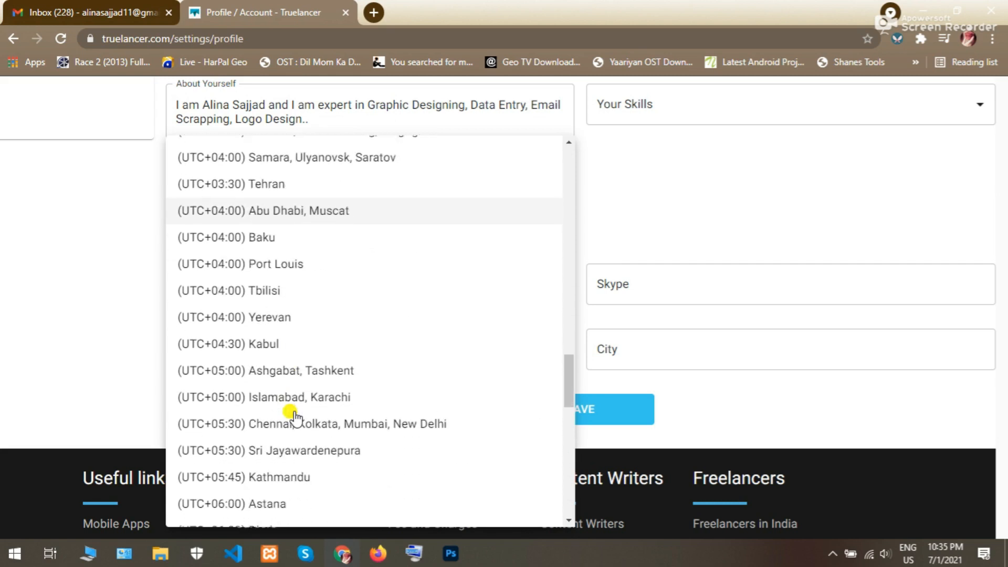
scroll(296, 418, "down", 1)
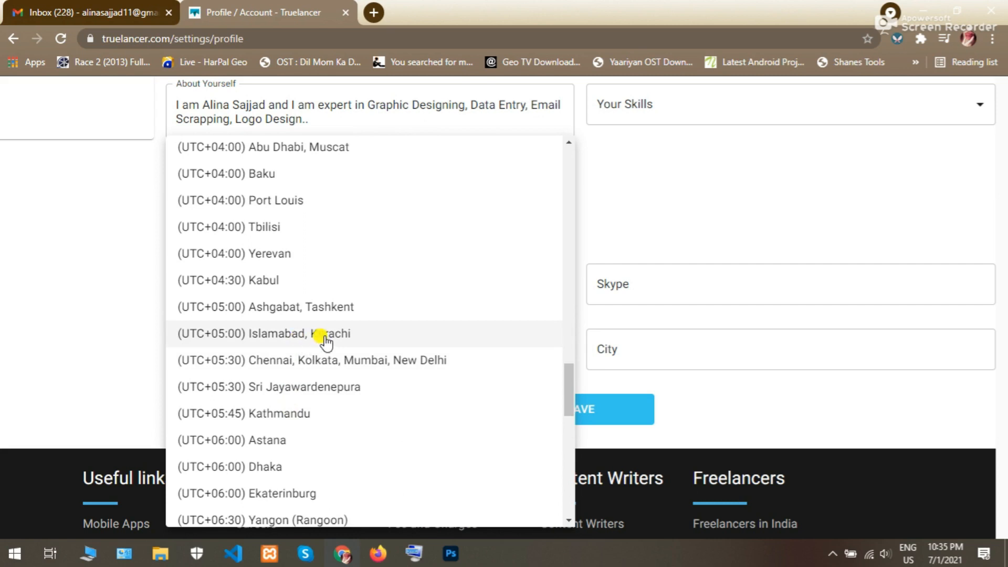
scroll(326, 338, "up", 20)
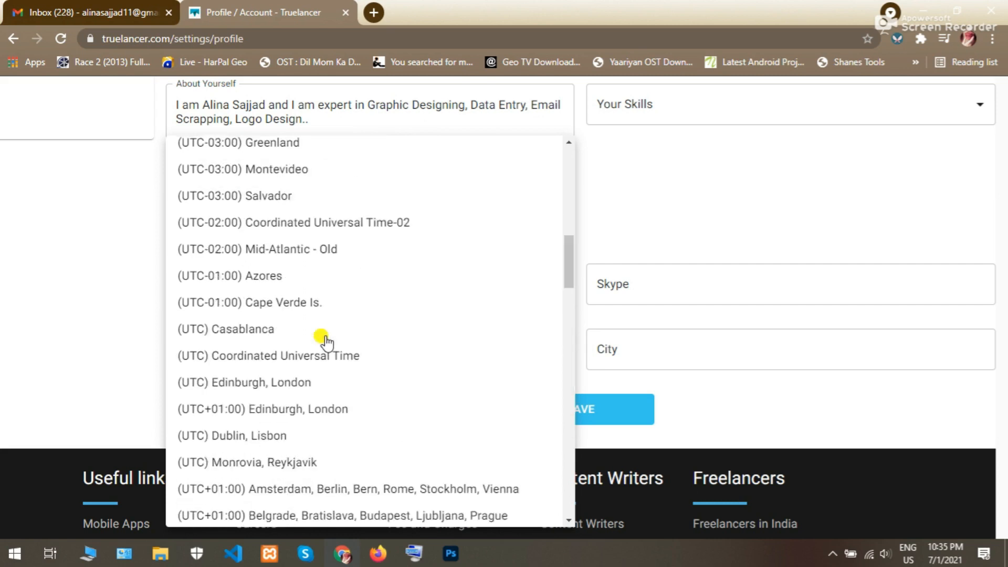
scroll(327, 344, "down", 20)
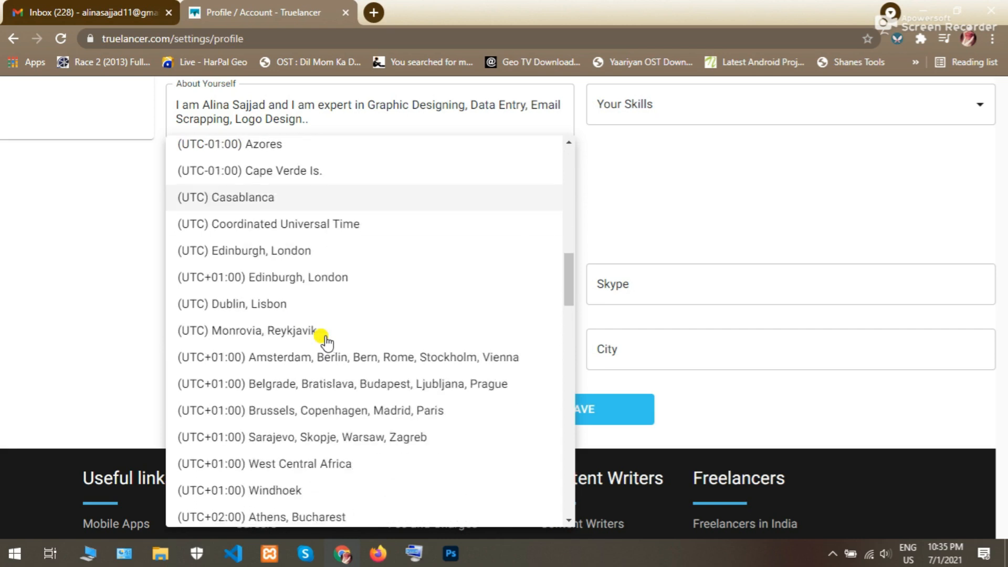
scroll(327, 343, "down", 6)
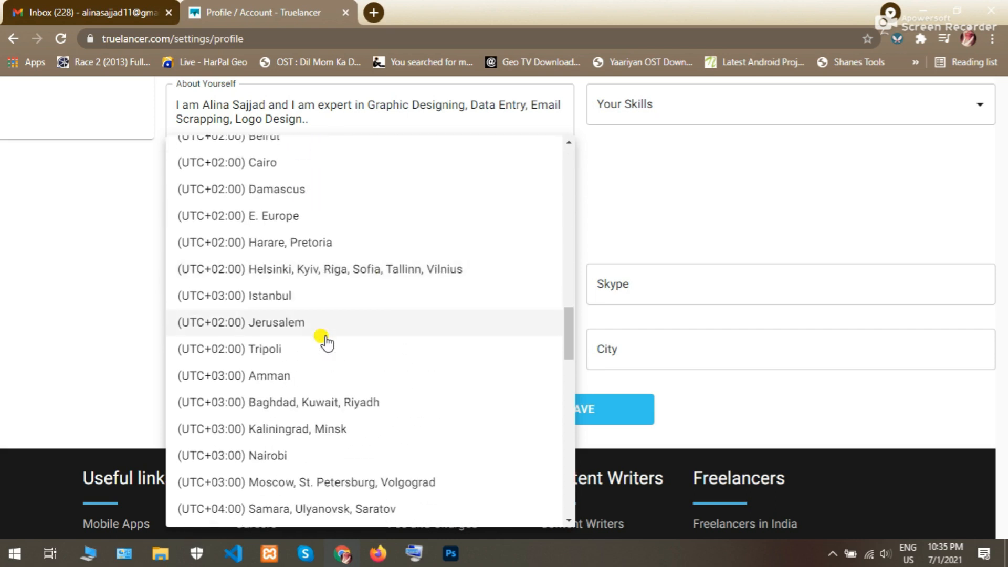
scroll(327, 342, "down", 4)
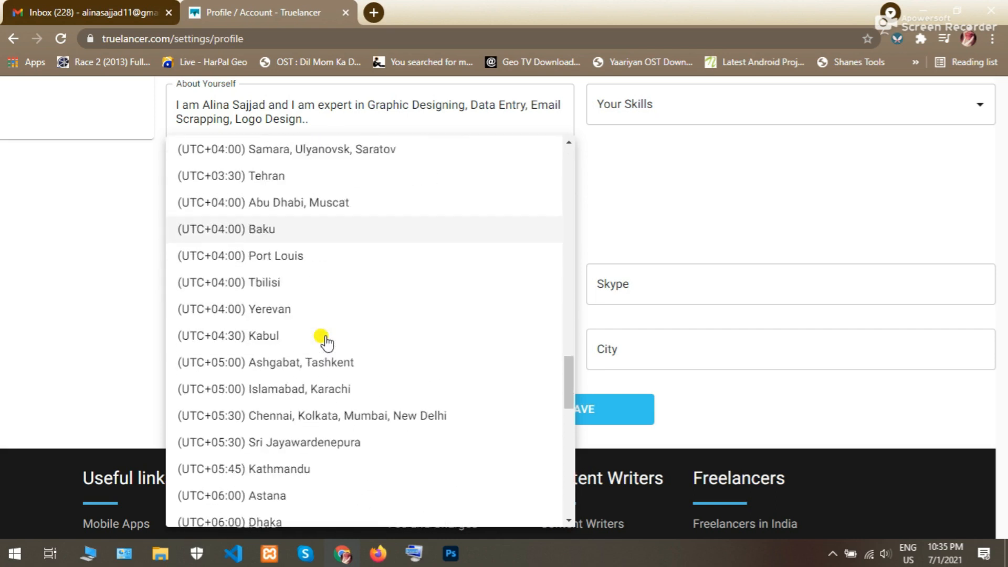
left_click(298, 354)
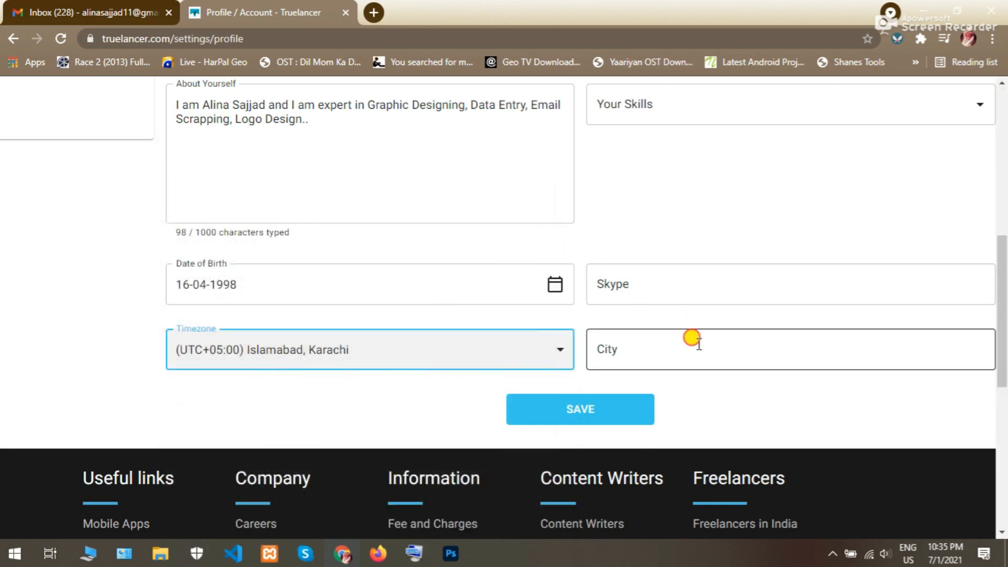
Move into the City field to begin entering the city.
left_click(699, 344)
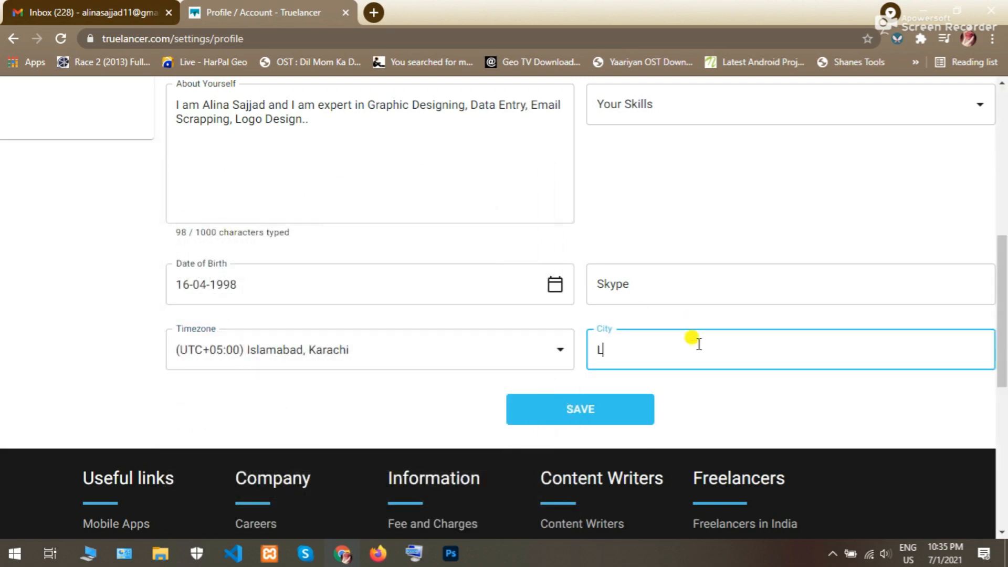
scroll(699, 344, "up", 9)
scroll(699, 344, "down", 5)
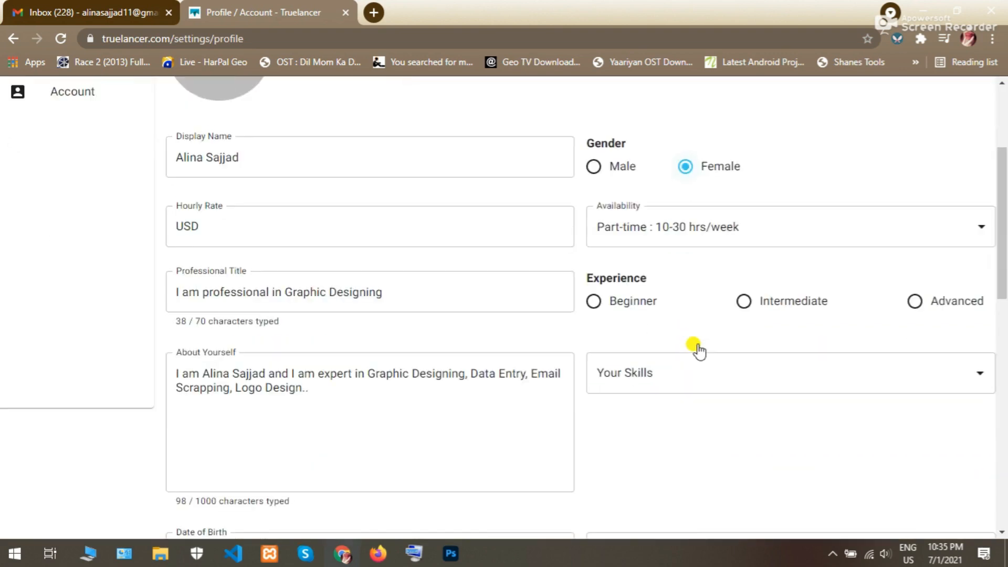
Set experience to Advanced and add the skills Logo Design, Data Entry and Graphic Design.
scroll(699, 344, "down", 1)
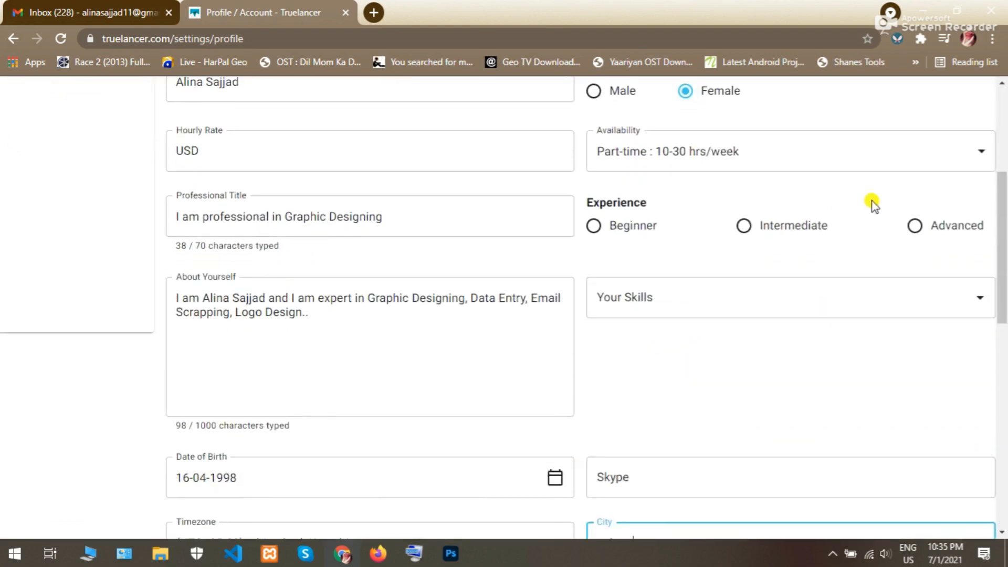
left_click(911, 227)
left_click(859, 282)
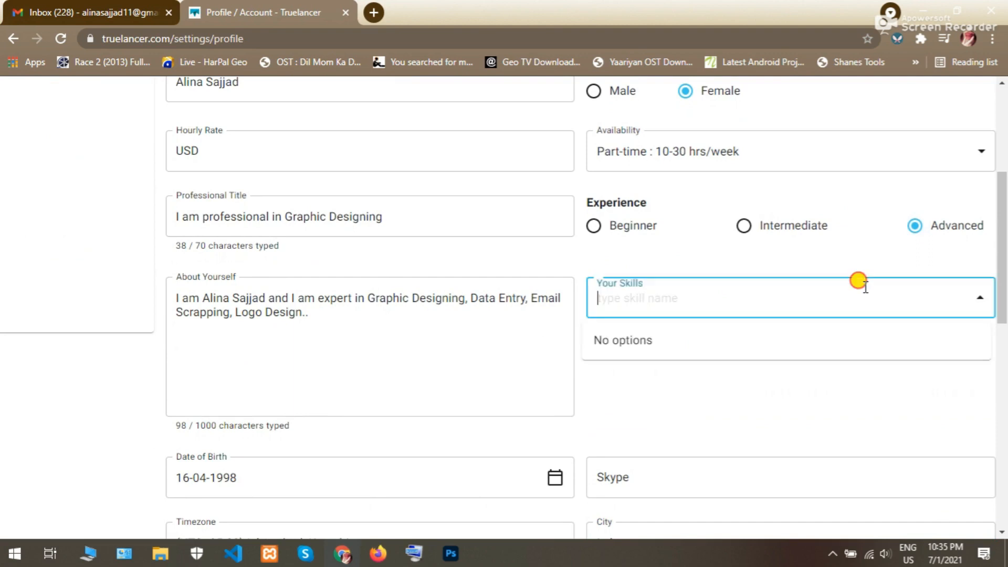
type("Log")
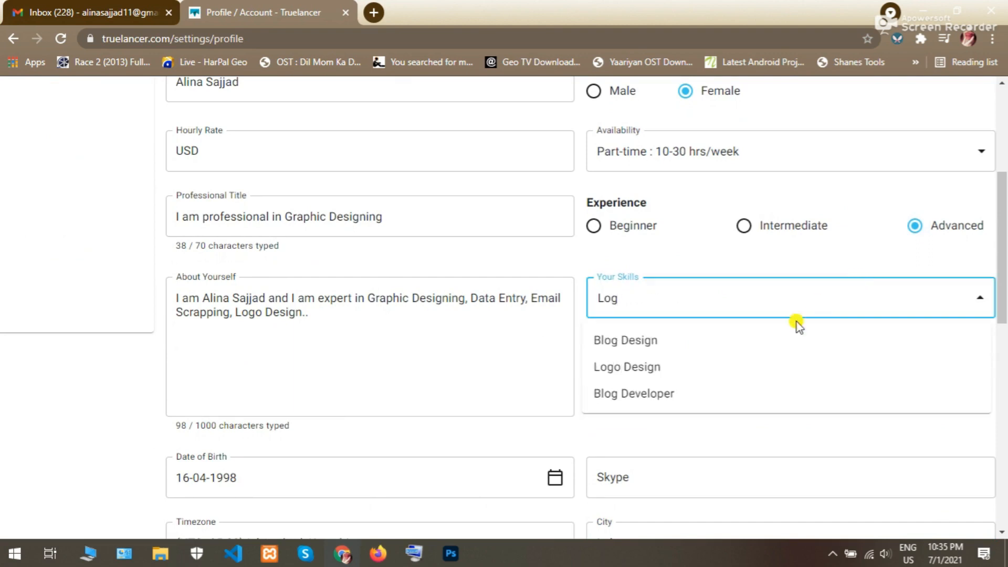
left_click(745, 362)
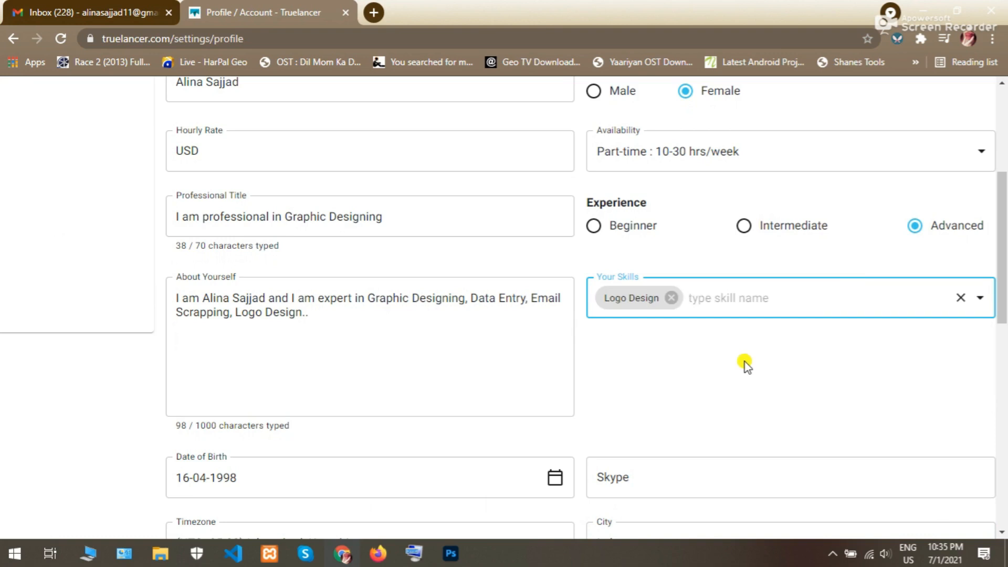
type("Data")
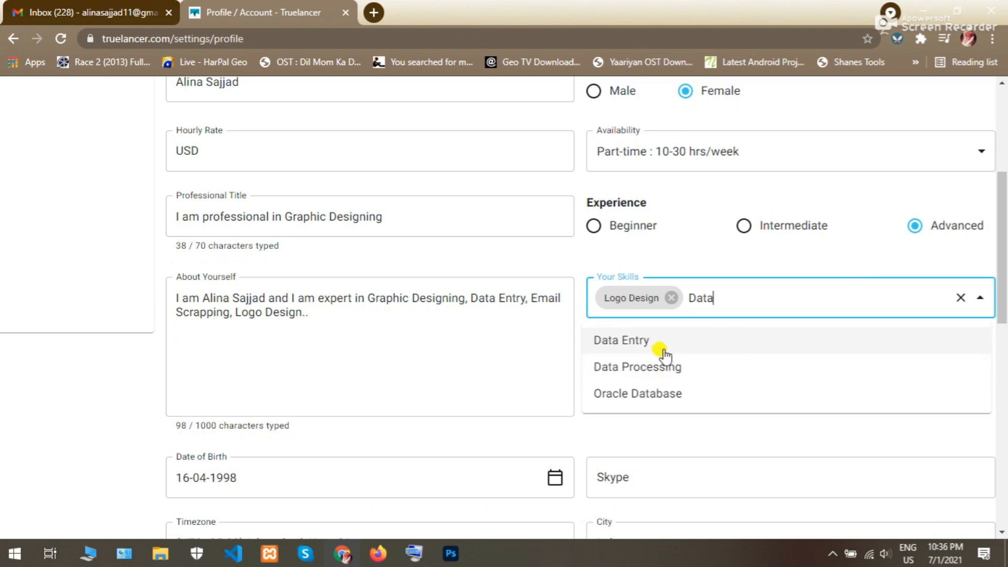
left_click(643, 342)
left_click(836, 296)
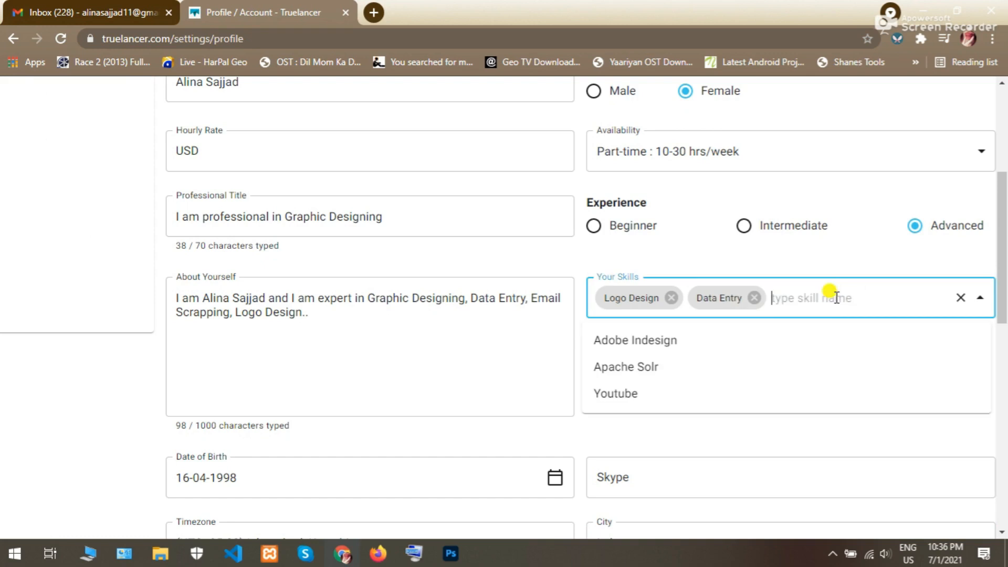
type("Gra")
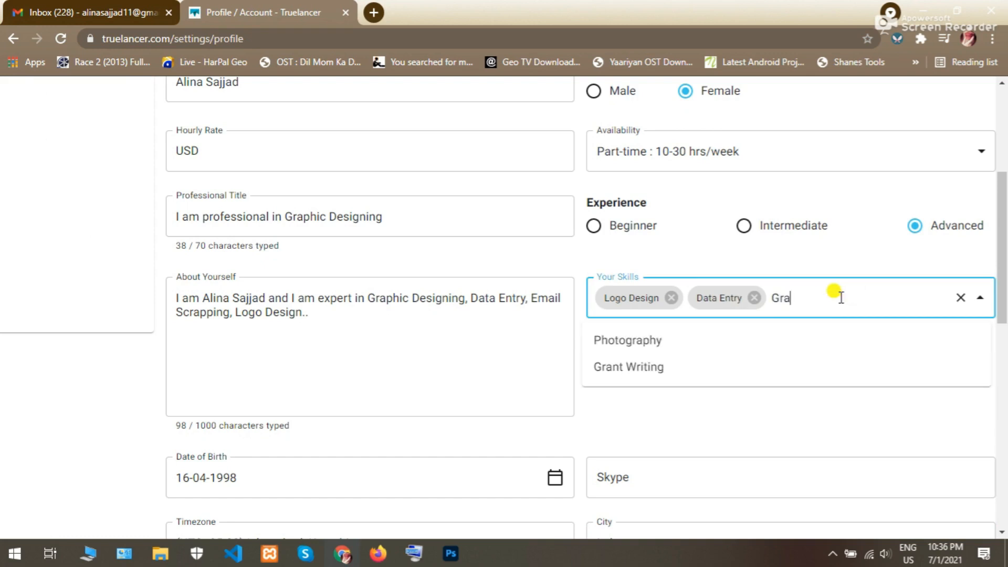
type("phic")
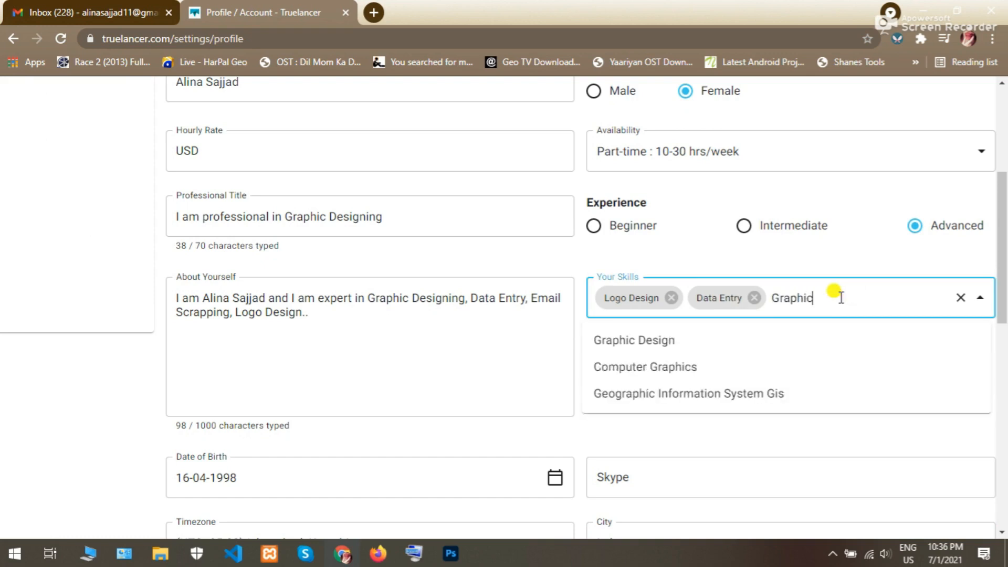
left_click(672, 342)
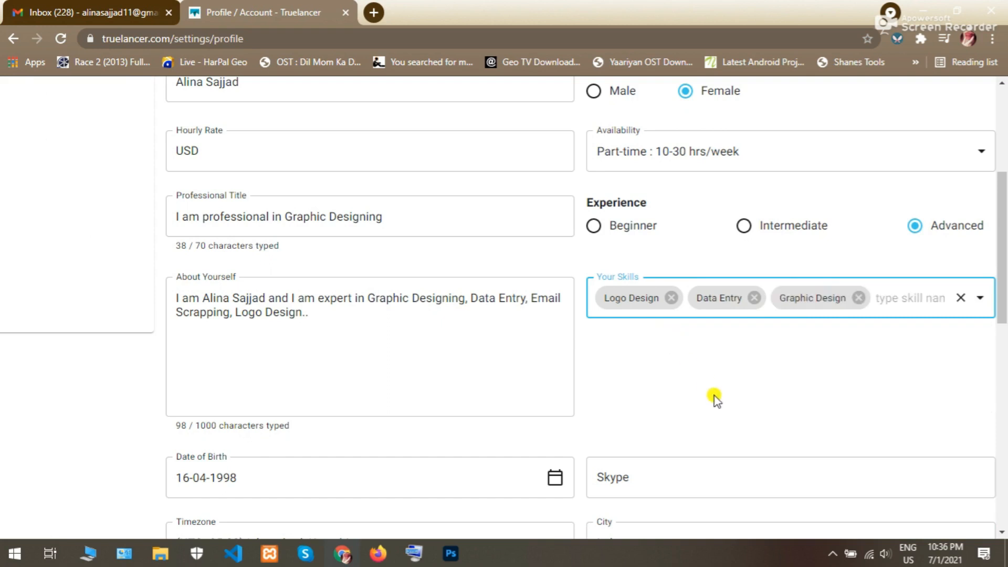
scroll(714, 399, "down", 5)
Fix the hourly rate to USD 30 and save the profile.
left_click(634, 360)
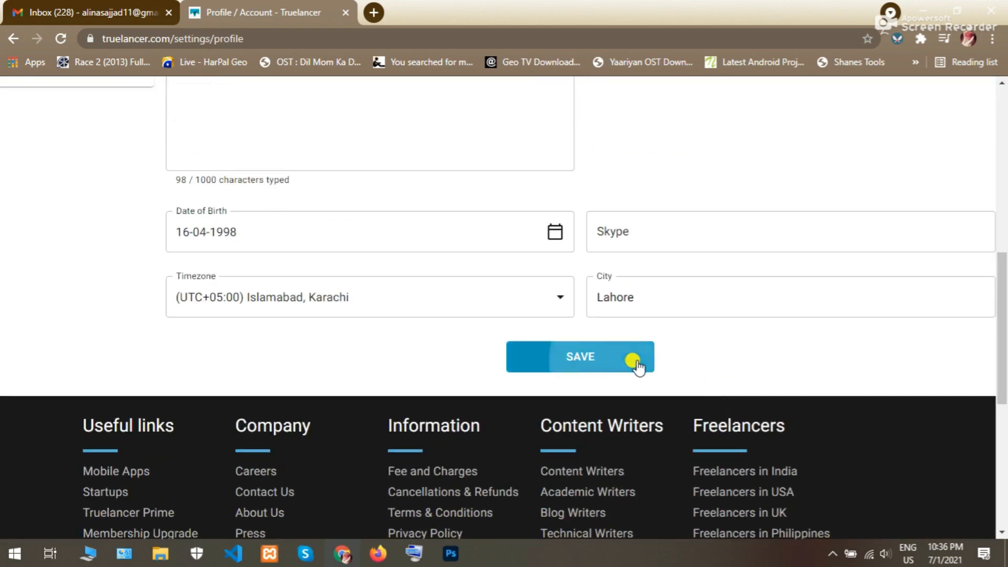
scroll(464, 231, "up", 2)
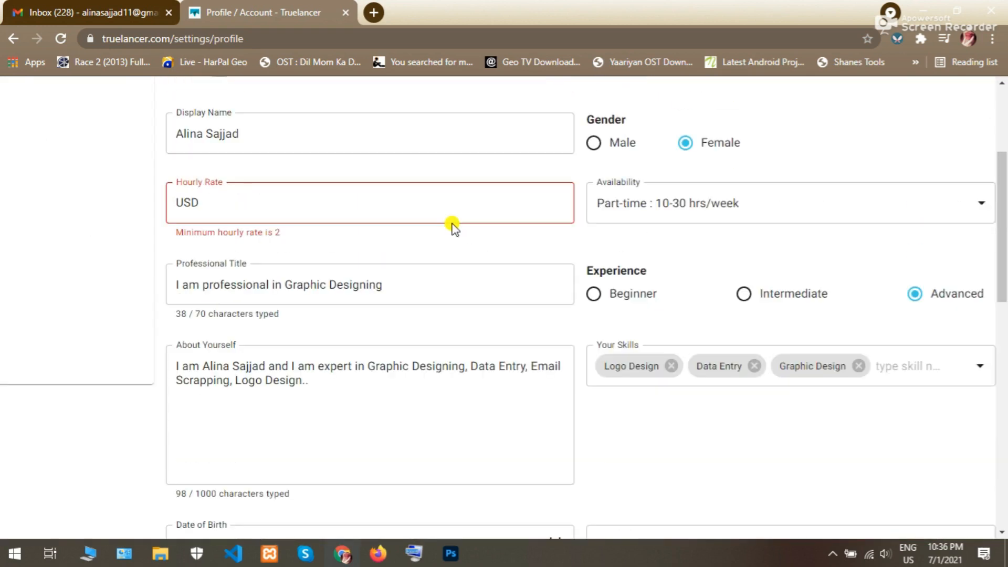
left_click(337, 216)
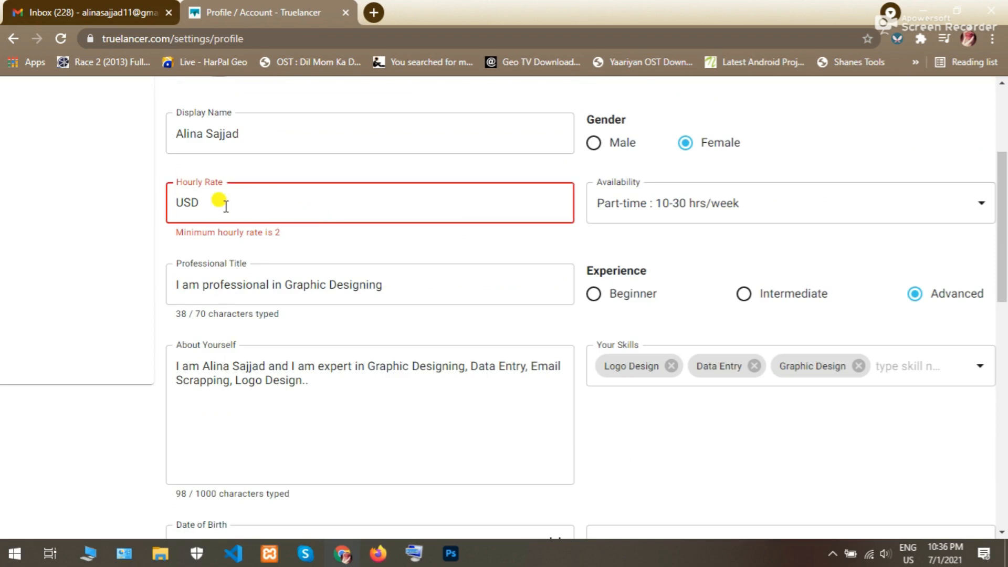
scroll(226, 207, "up", 2)
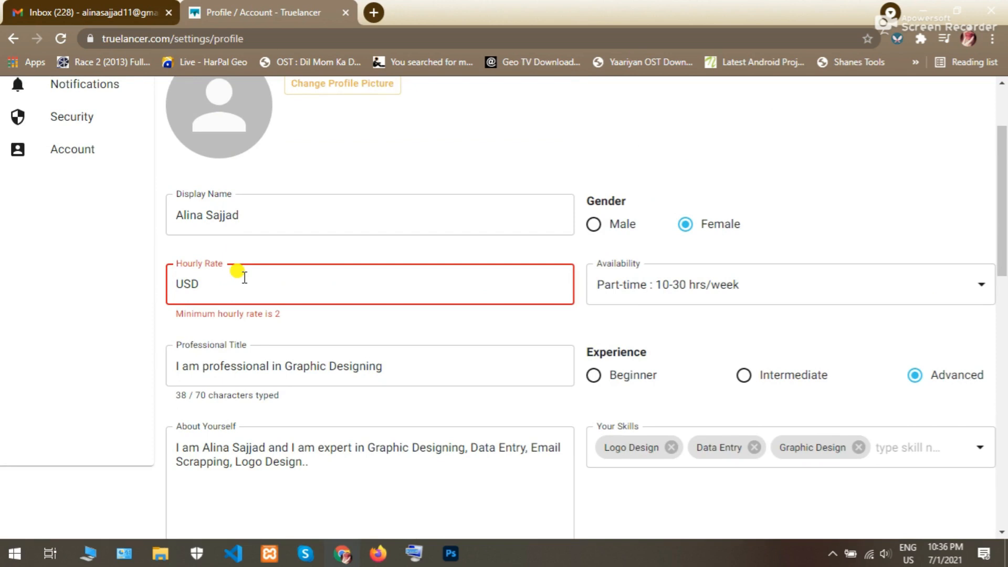
type("3")
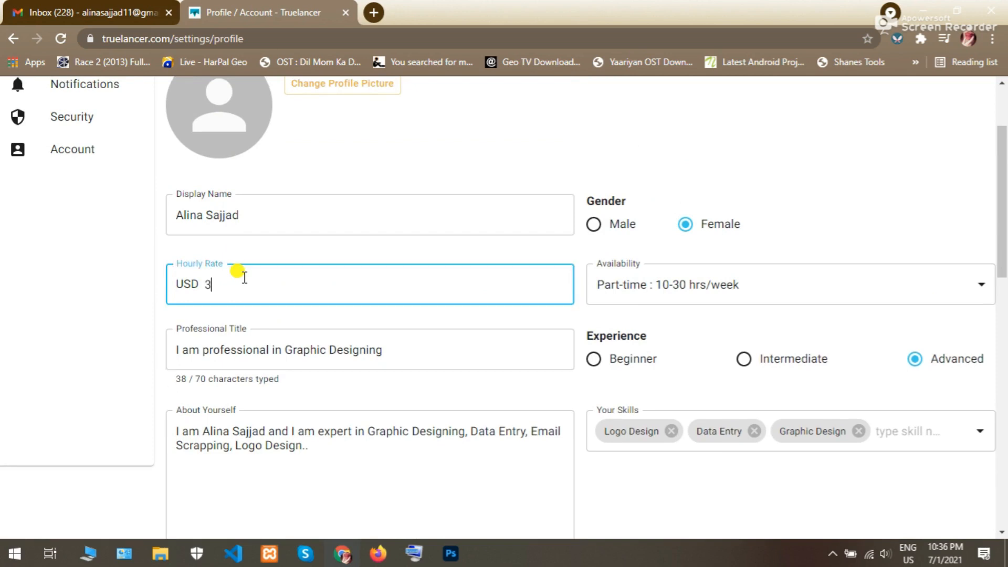
key("BackSpace")
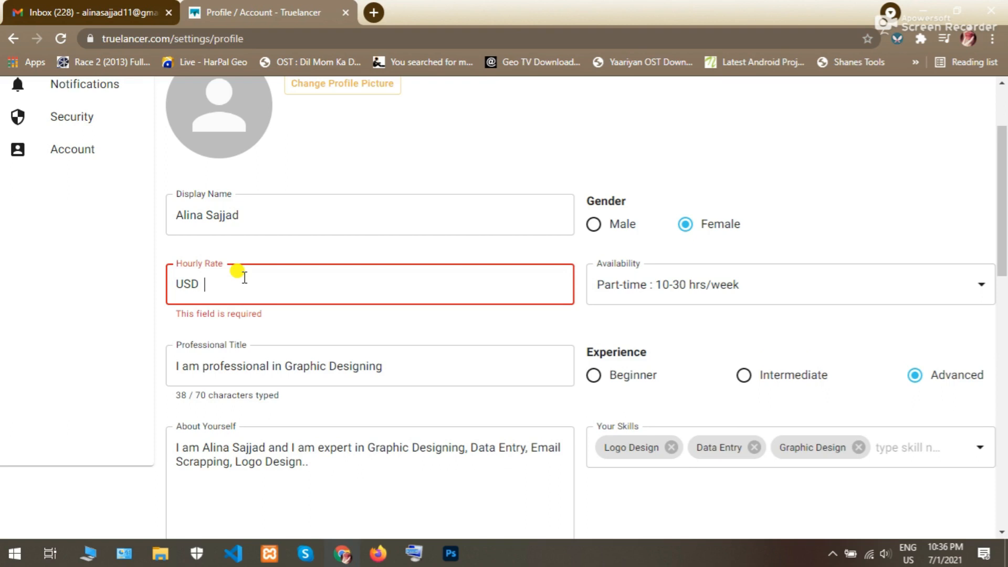
type("30")
scroll(412, 391, "down", 10)
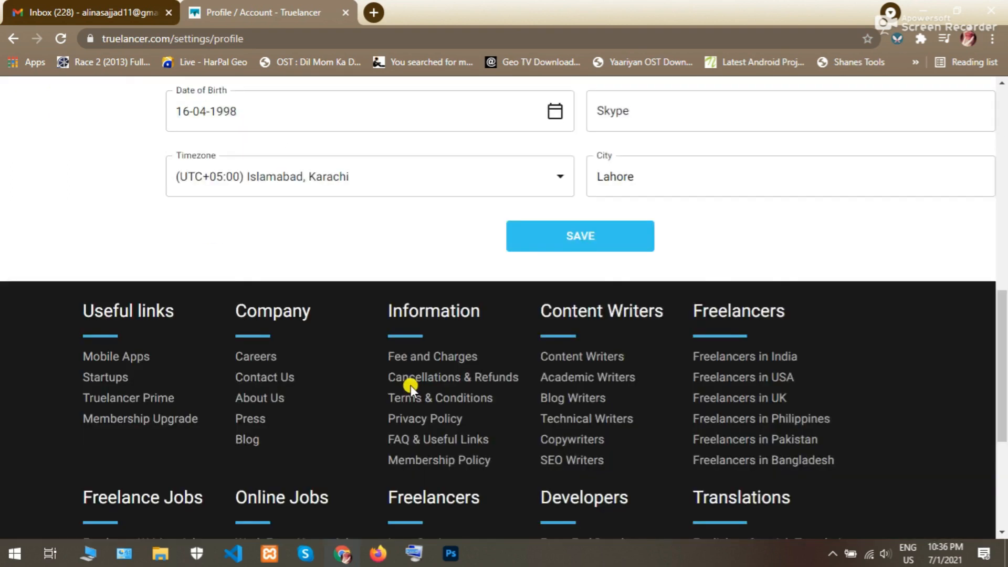
left_click(621, 170)
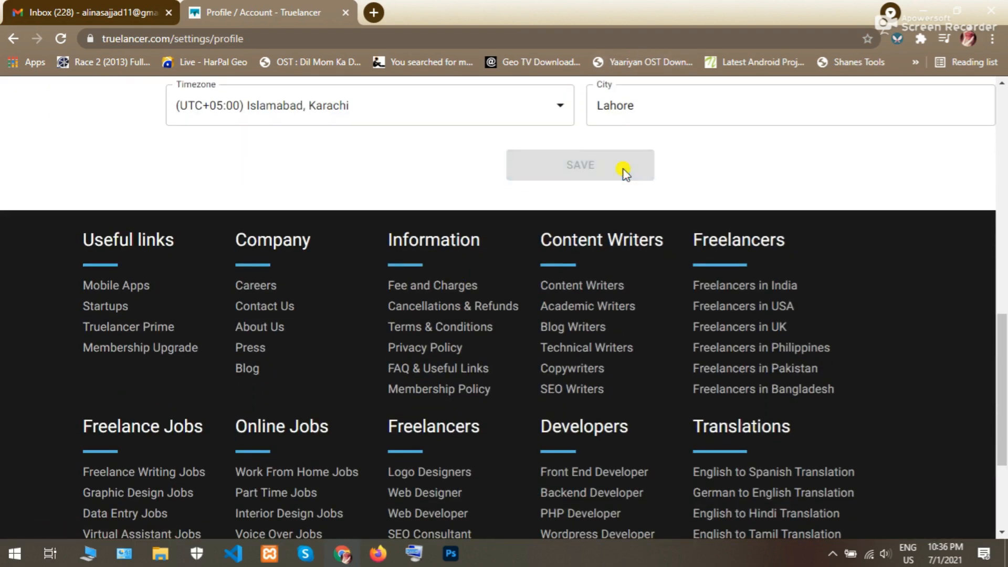
Start replacing the profile picture.
scroll(624, 173, "down", 10)
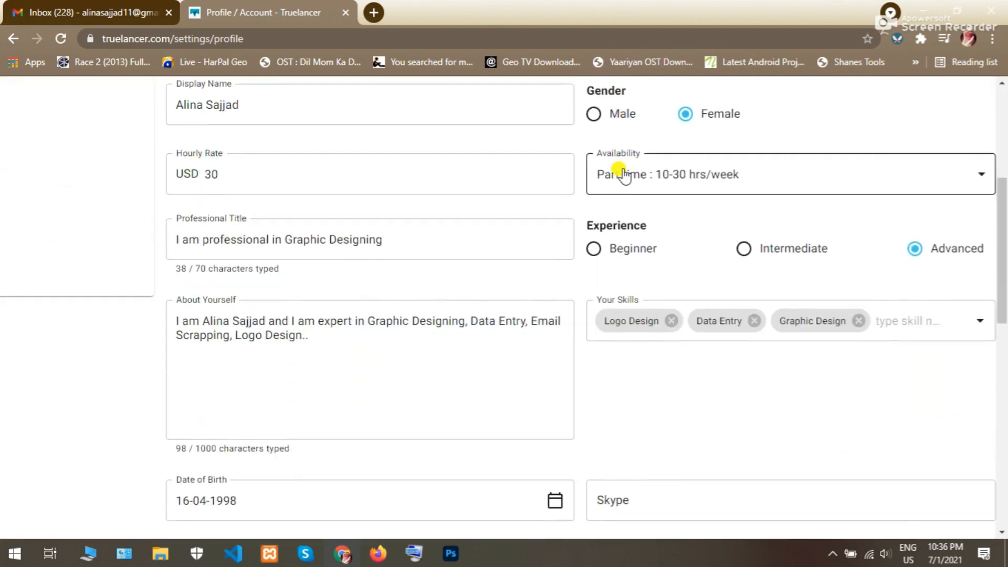
scroll(623, 174, "up", 10)
scroll(623, 173, "down", 1)
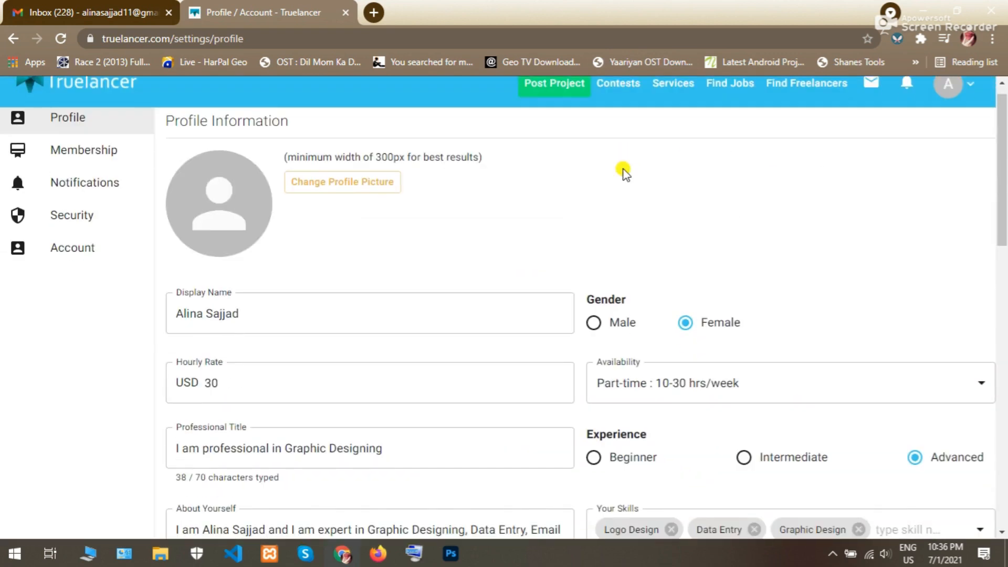
left_click(336, 176)
Choose as.jpg from the Downloads folder as the new profile photo.
left_click(328, 155)
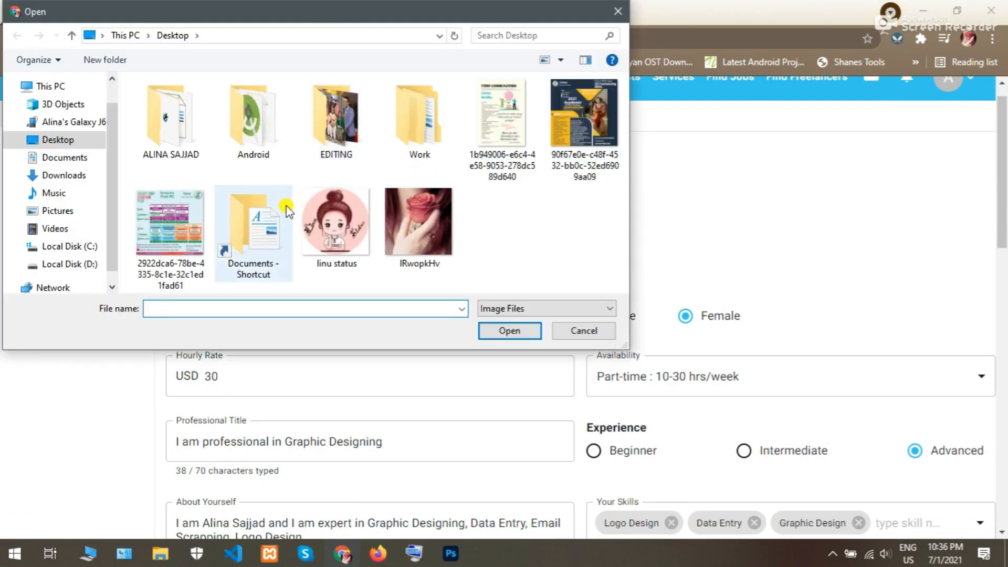
left_click(73, 175)
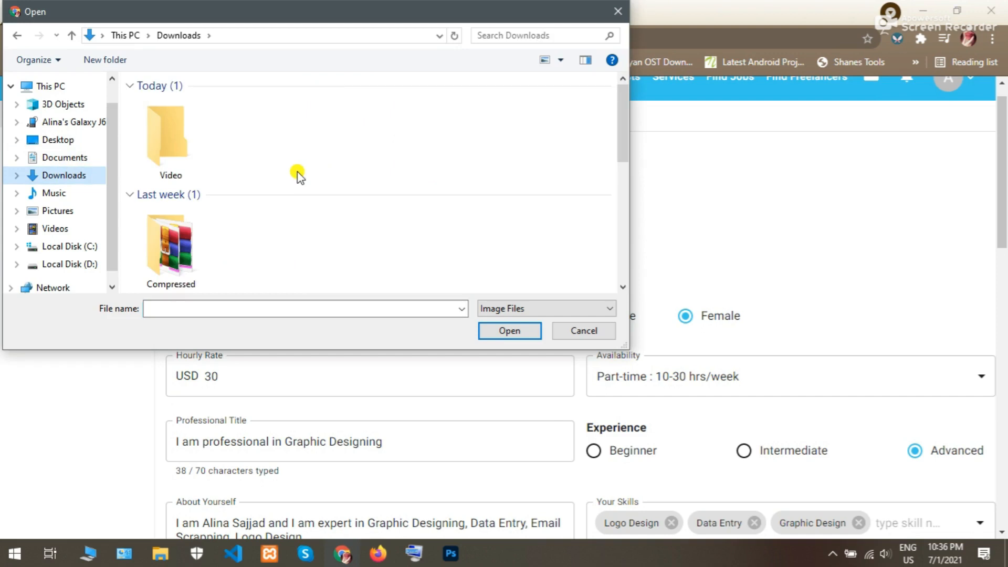
scroll(298, 176, "down", 5)
left_click(186, 137)
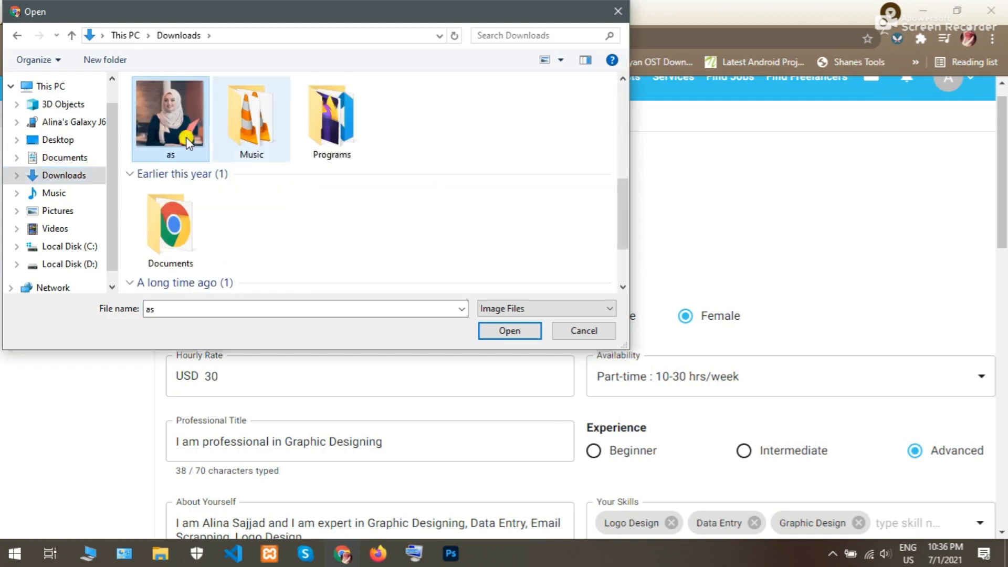
left_click(500, 331)
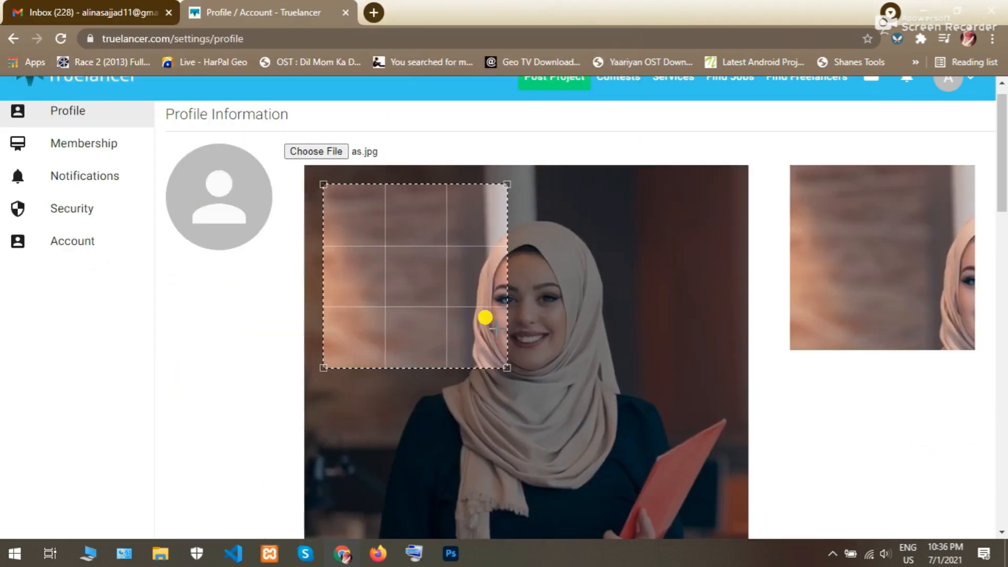
Center the square crop on the woman's face and upload the picture.
left_click_drag(356, 223, 496, 254)
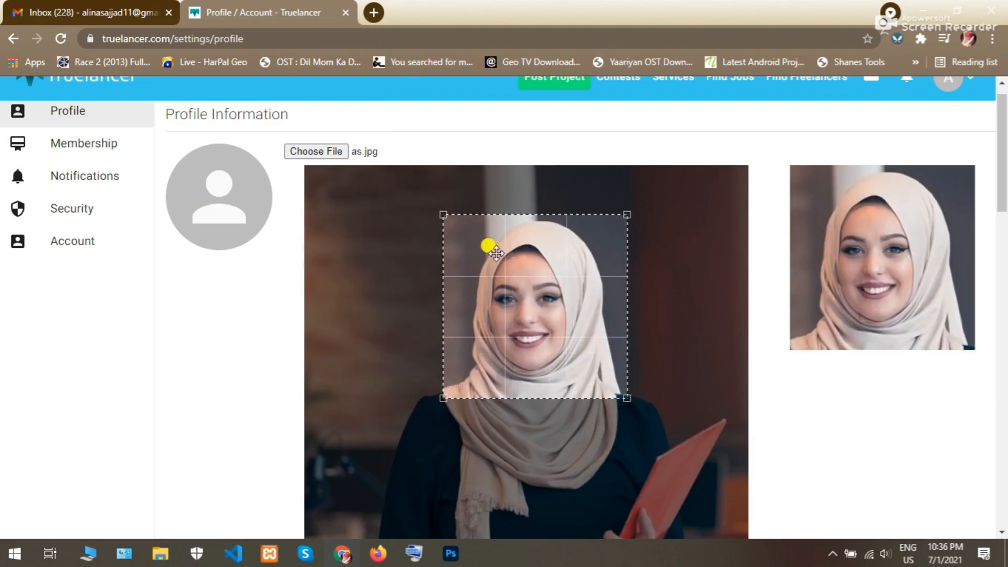
scroll(594, 289, "down", 5)
left_click(375, 383)
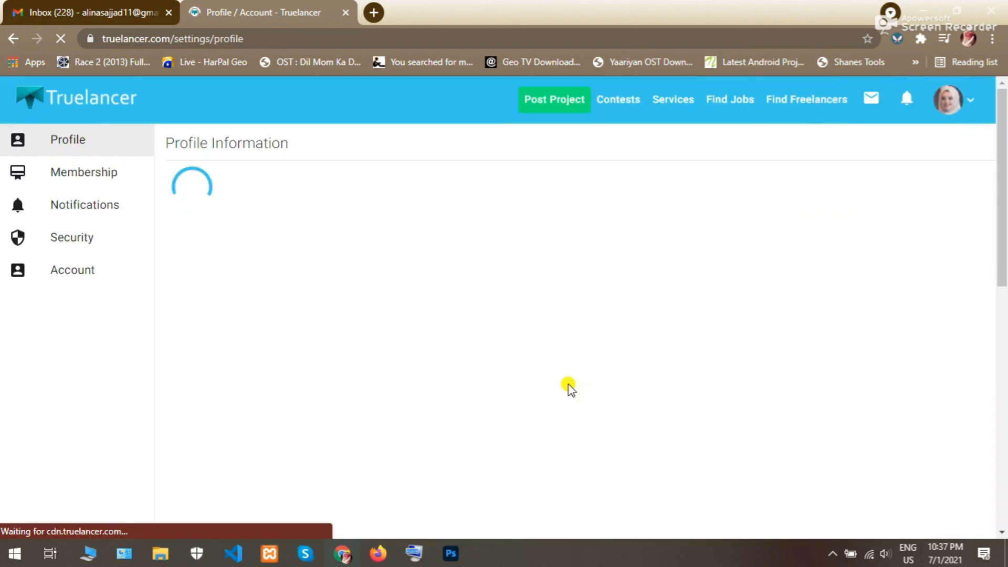
scroll(570, 388, "down", 9)
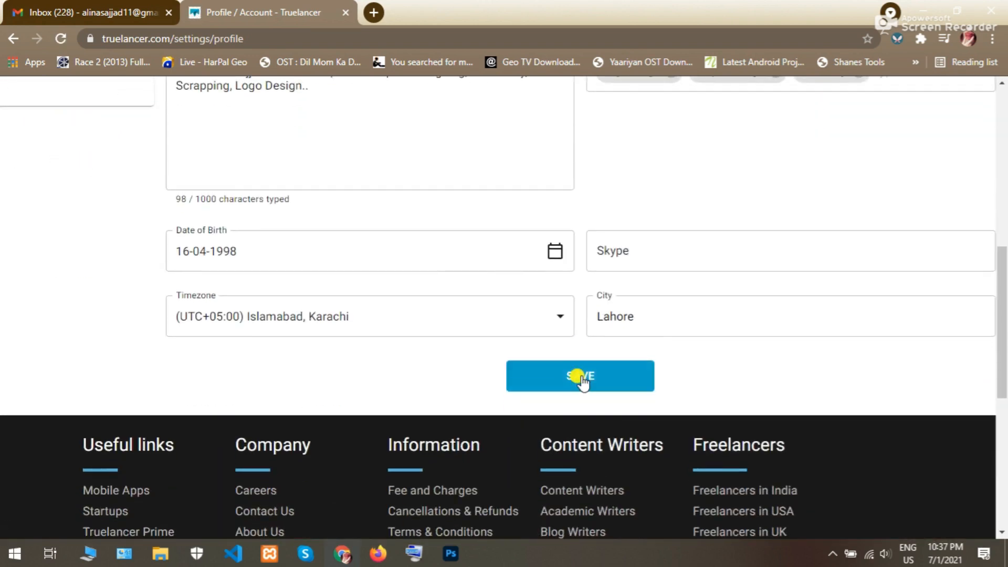
left_click(581, 377)
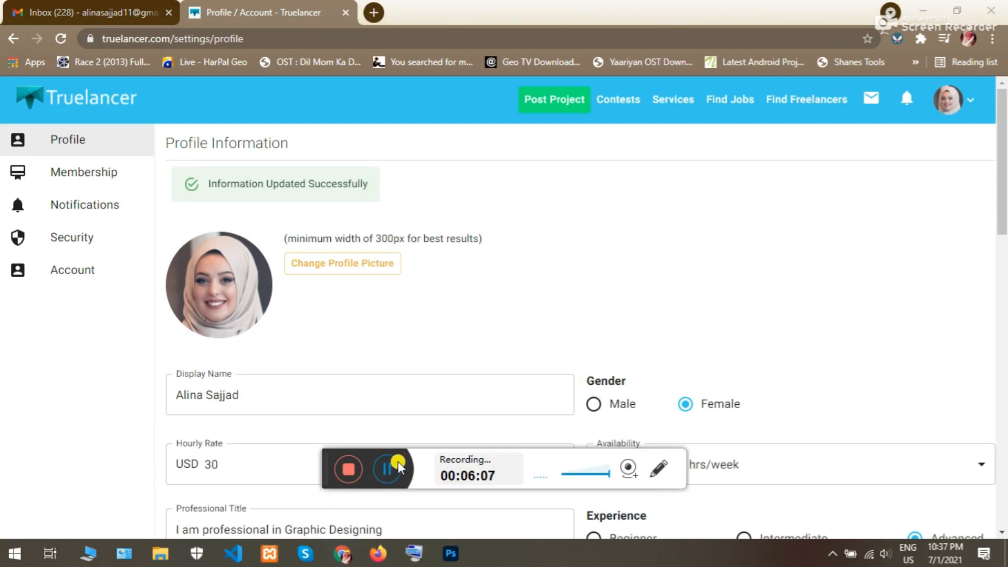
left_click(400, 461)
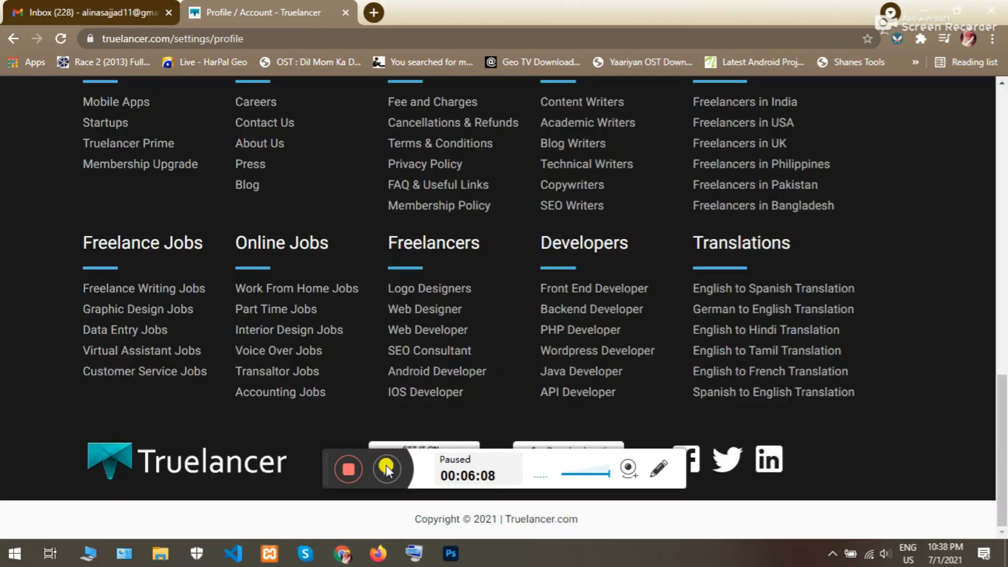
left_click(386, 466)
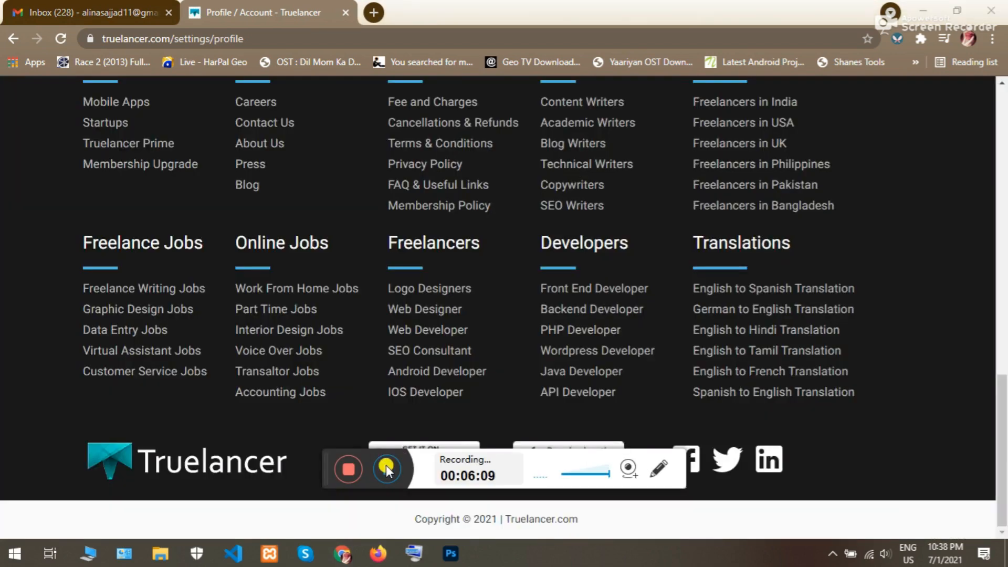
scroll(386, 468, "up", 12)
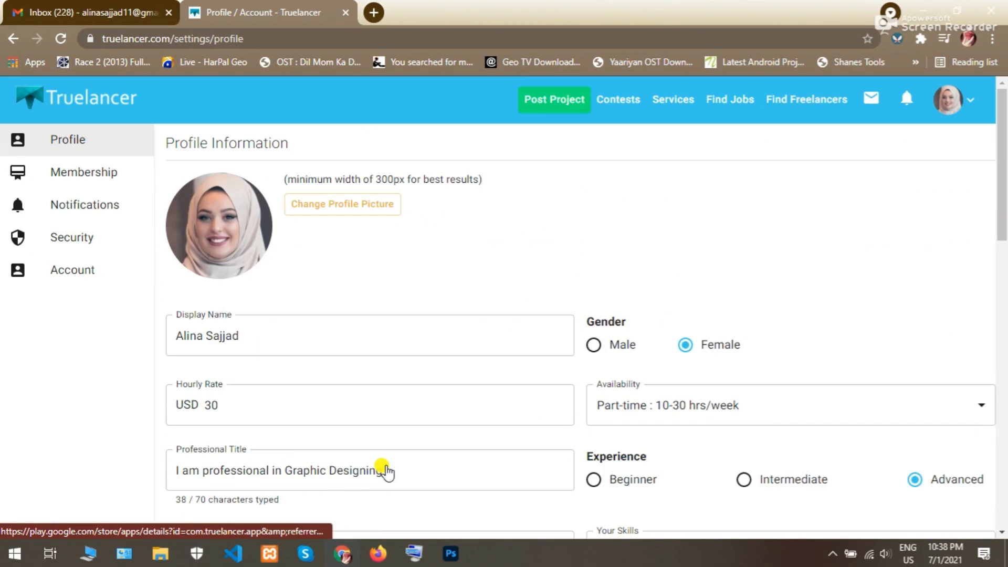
scroll(386, 469, "down", 2)
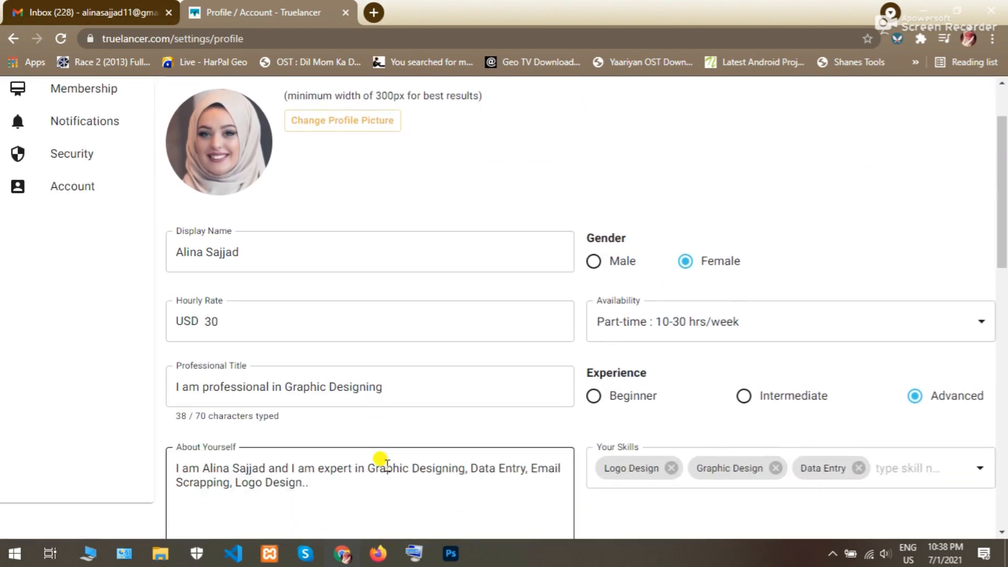
scroll(386, 465, "up", 2)
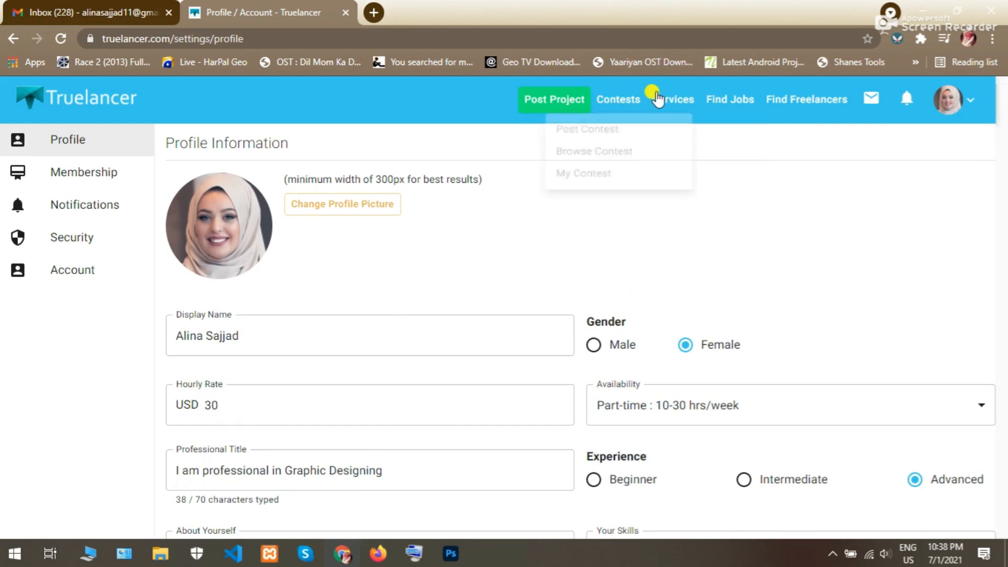
mouse_move(940, 108)
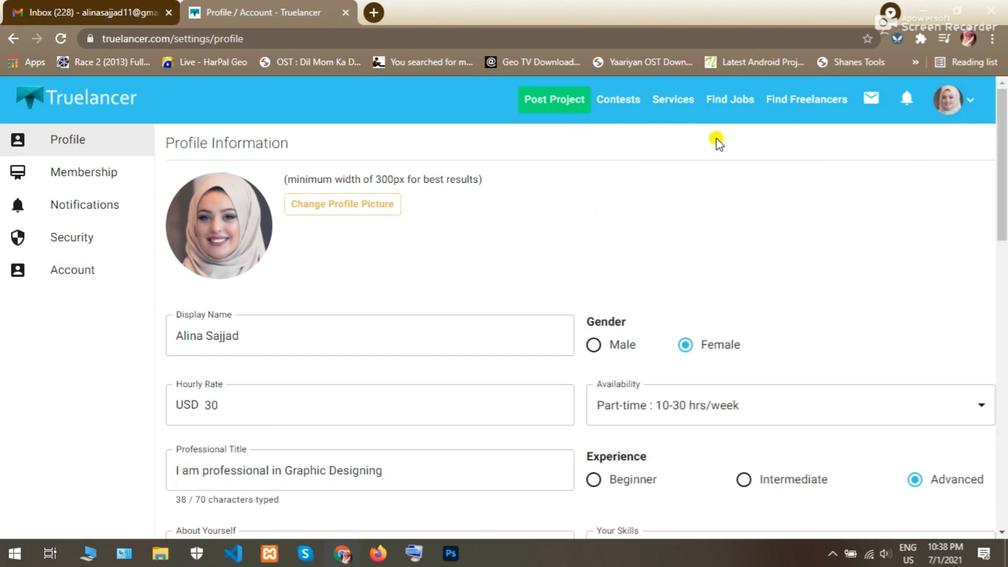
Open Find Jobs and browse the latest postings, led by a $1500 mobile game project.
mouse_move(727, 107)
left_click(730, 105)
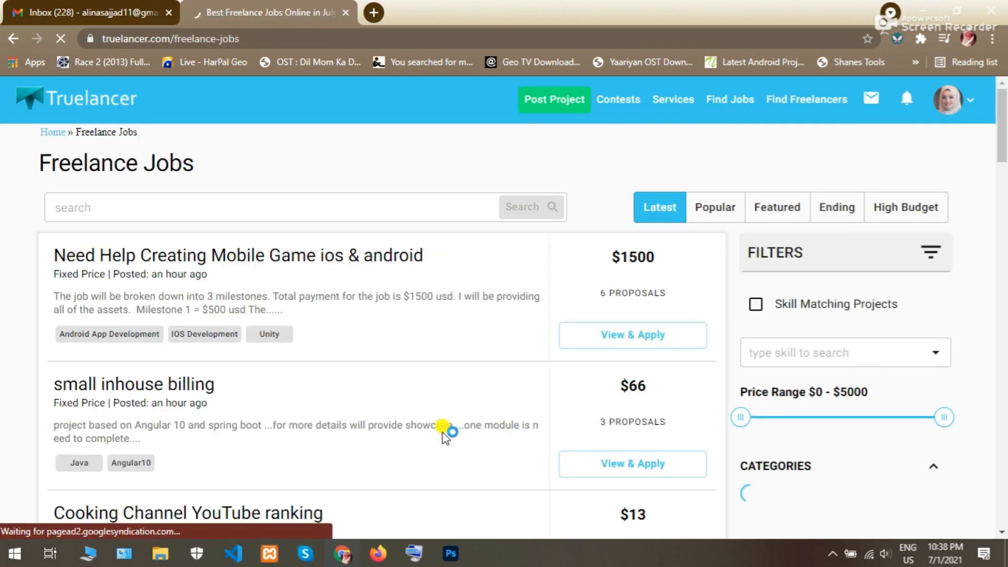
scroll(460, 395, "down", 3)
scroll(457, 398, "down", 8)
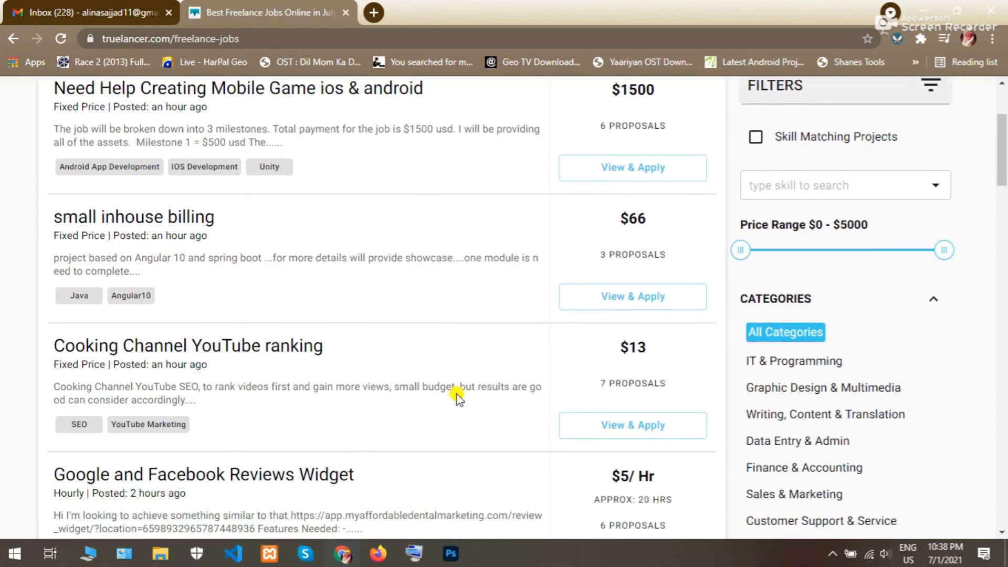
scroll(457, 398, "down", 7)
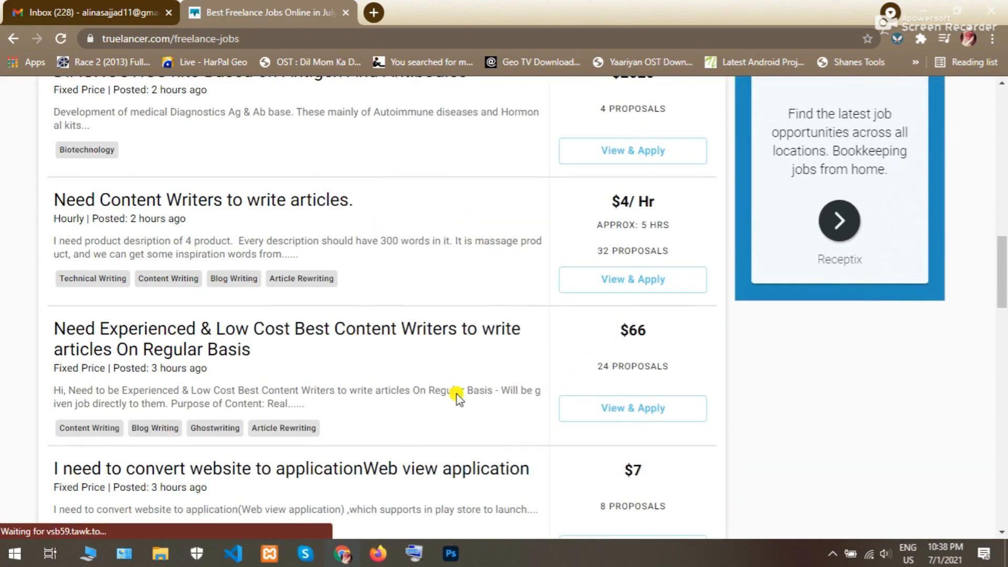
scroll(460, 399, "down", 3)
scroll(461, 399, "up", 15)
scroll(457, 398, "up", 5)
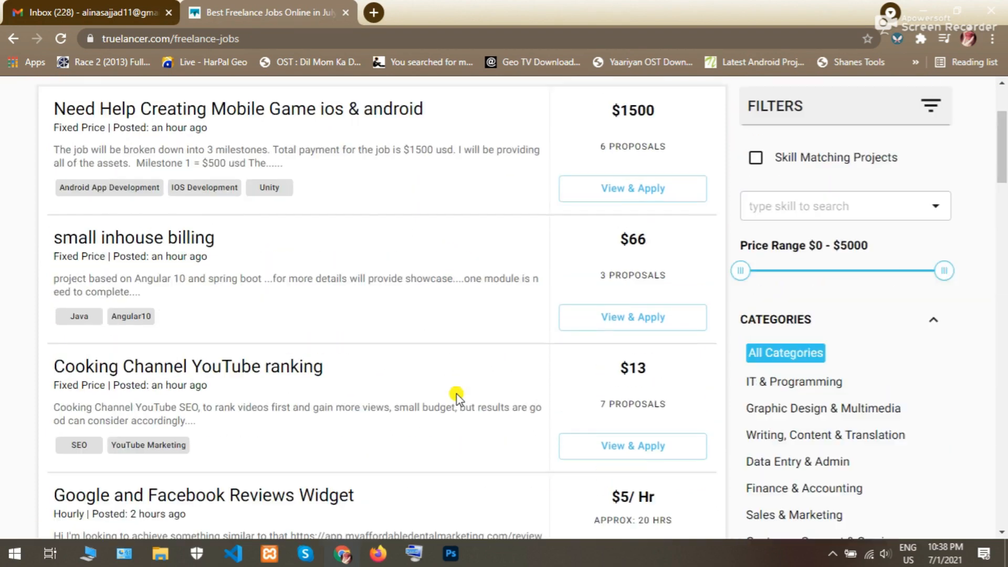
scroll(457, 398, "up", 3)
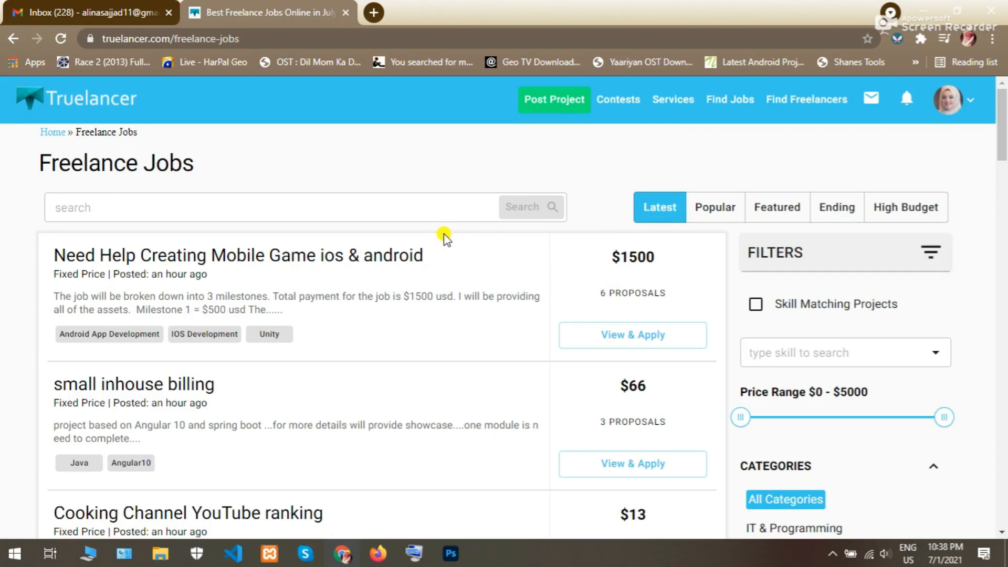
scroll(393, 415, "down", 1)
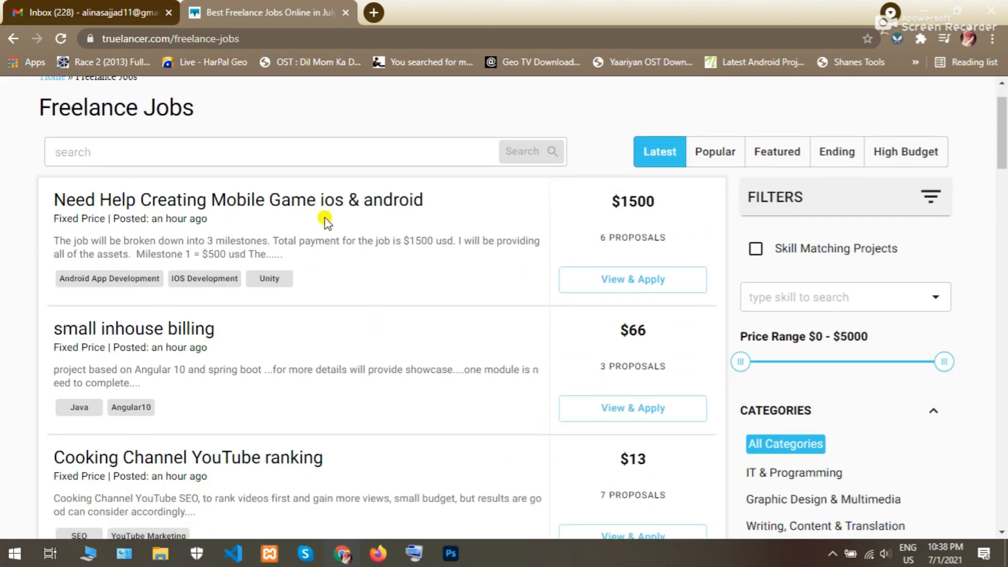
left_click(462, 226)
Search the jobs for 'data entry' and open the MS Word and PDF copy-paste project.
left_click(415, 153)
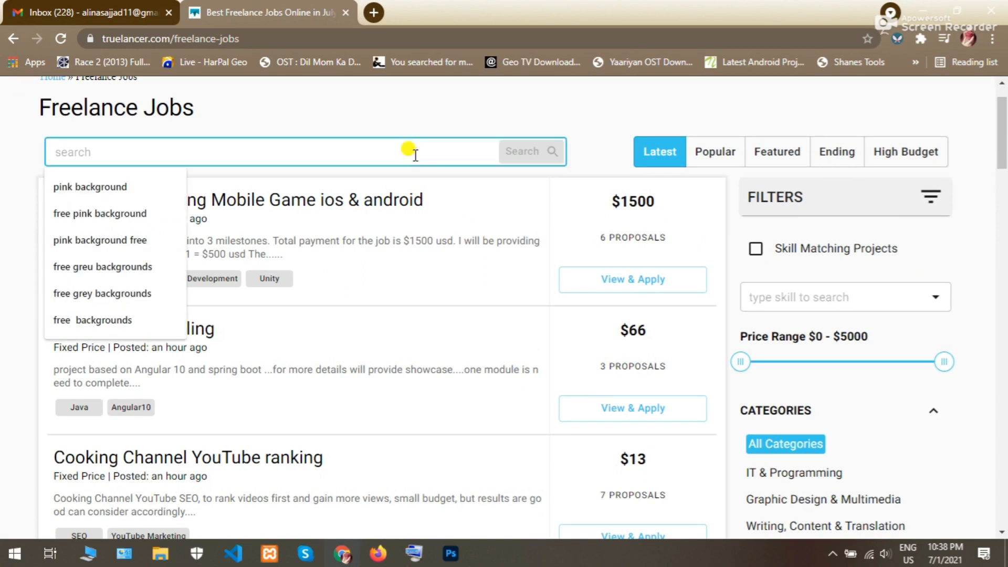
type("data entry")
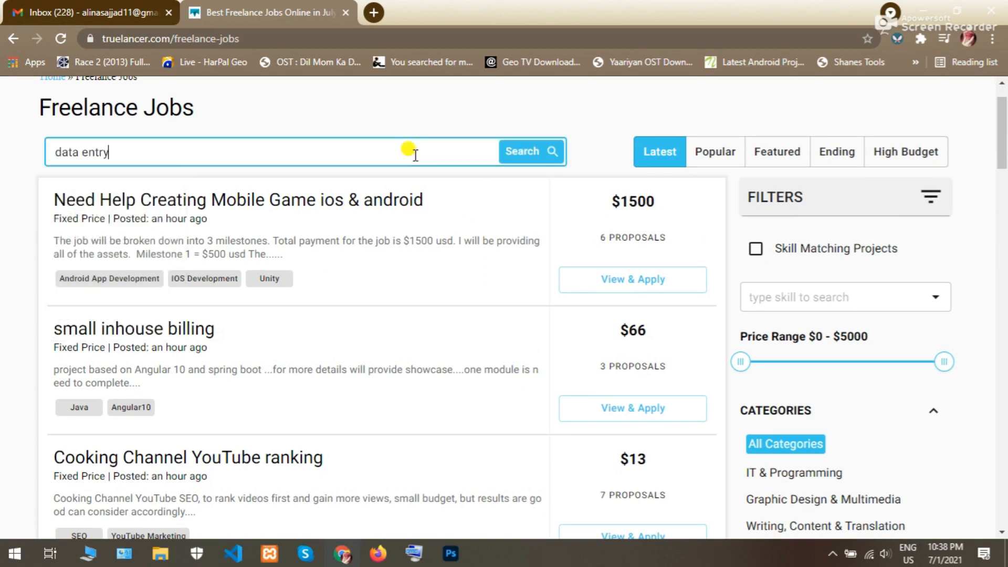
left_click(535, 153)
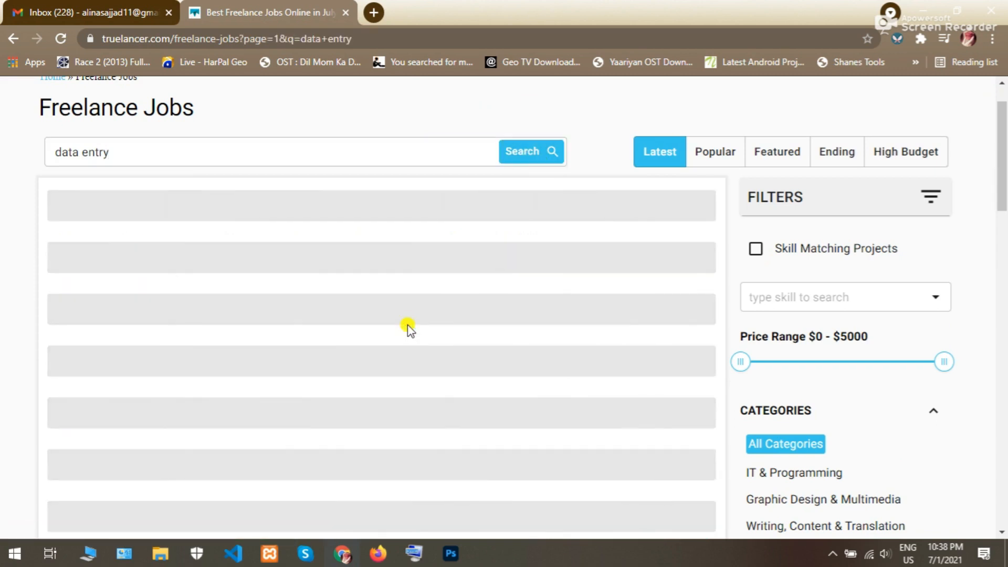
scroll(409, 329, "down", 6)
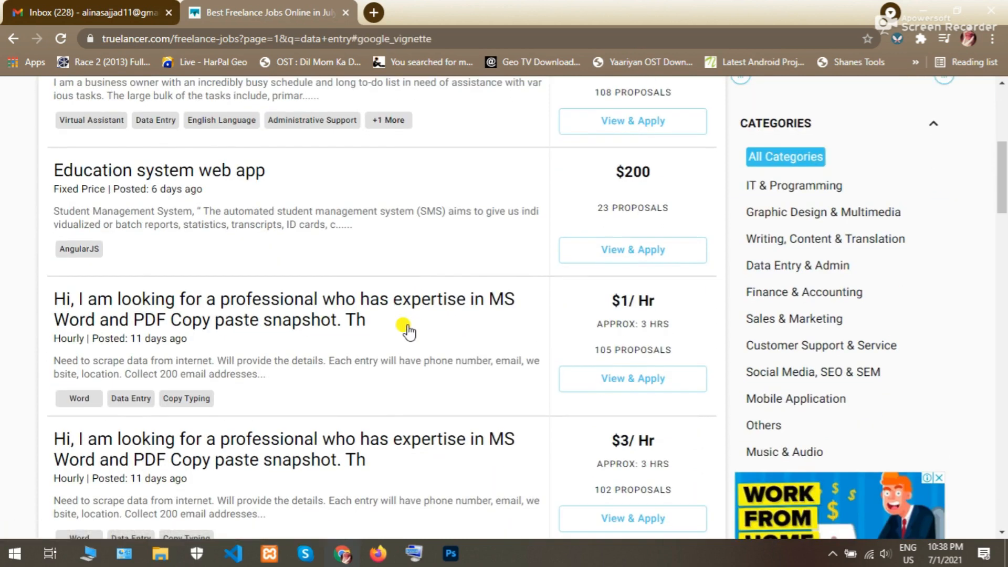
left_click(410, 329)
Close the ad, review the ₹100/hour copy-paste project's budget and skills, then go back to results.
left_click(531, 371)
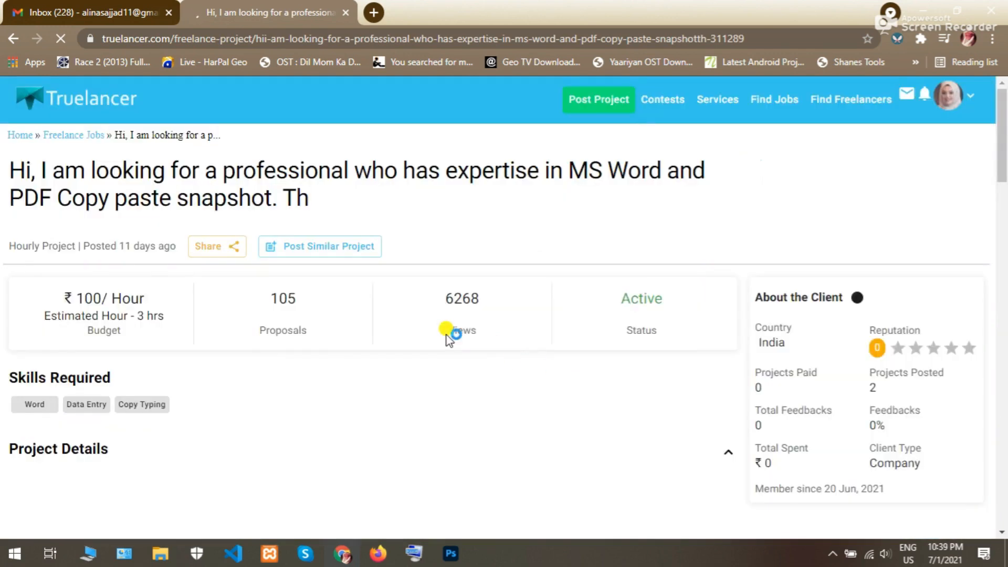
scroll(325, 388, "down", 1)
scroll(325, 389, "down", 3)
scroll(326, 389, "up", 4)
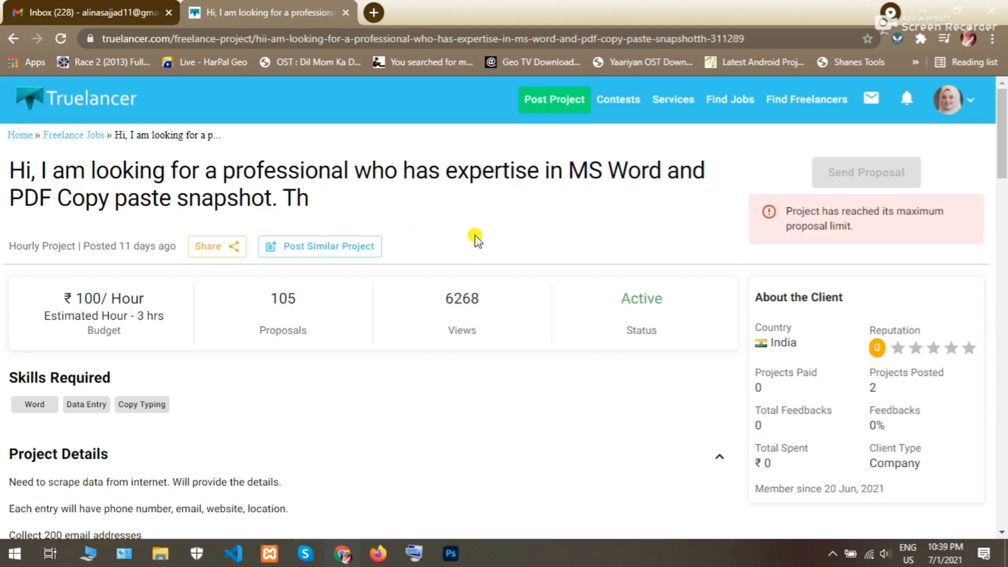
scroll(476, 241, "down", 3)
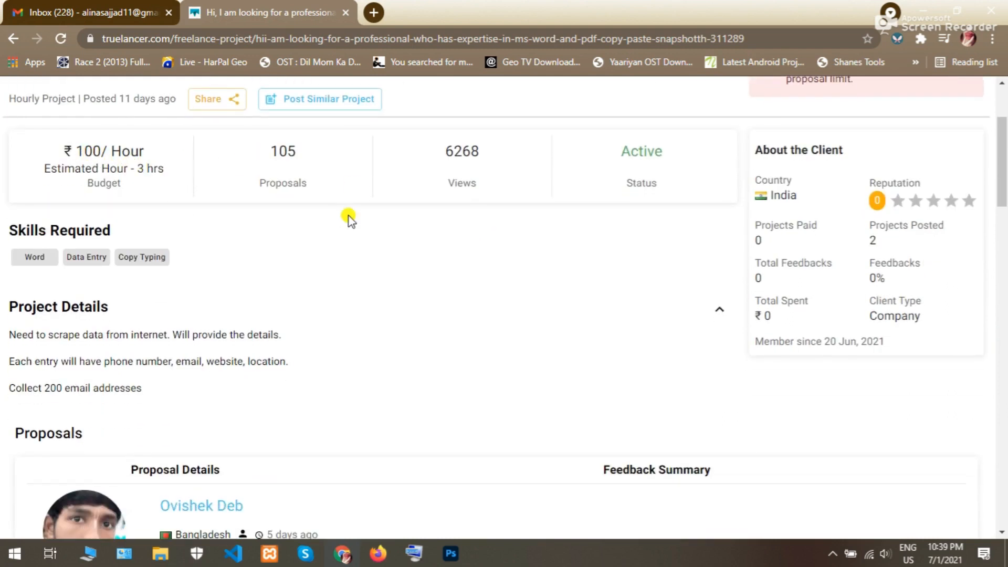
scroll(349, 218, "up", 3)
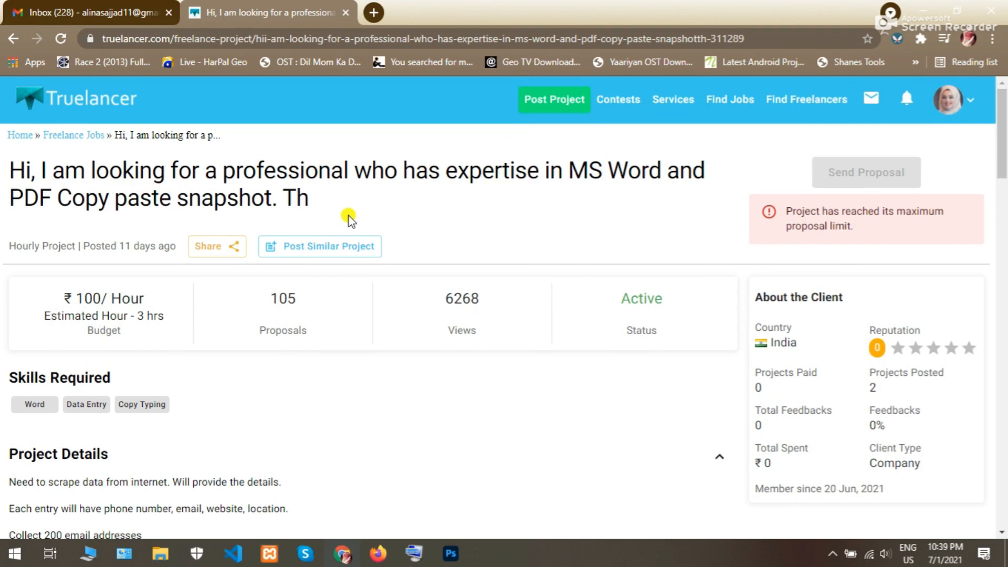
scroll(349, 218, "down", 3)
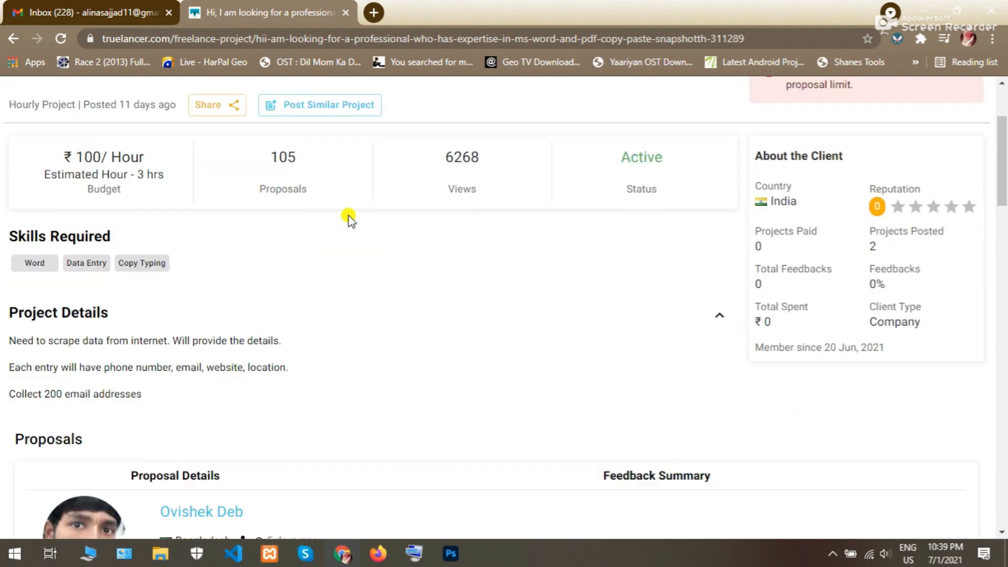
scroll(349, 218, "up", 3)
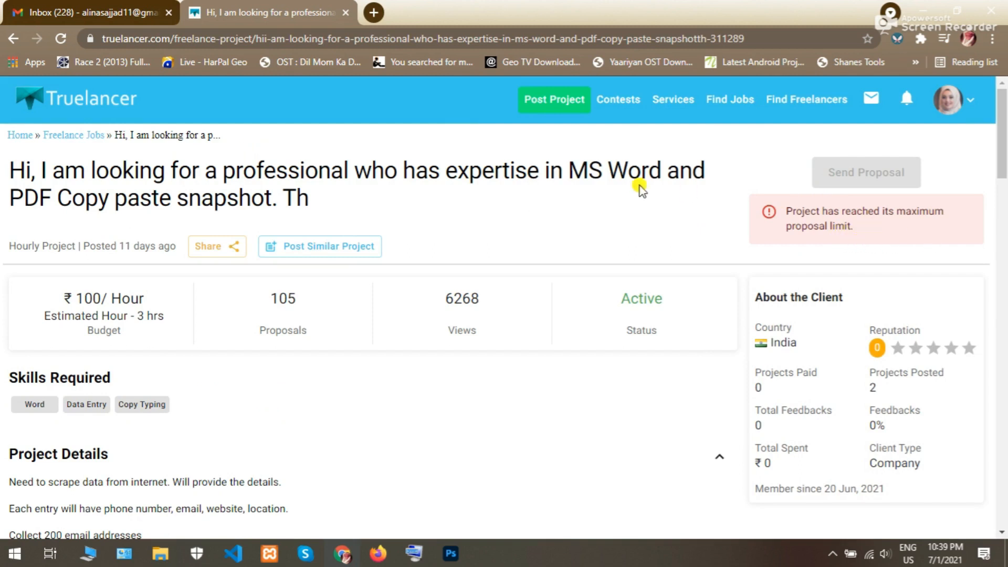
left_click(9, 40)
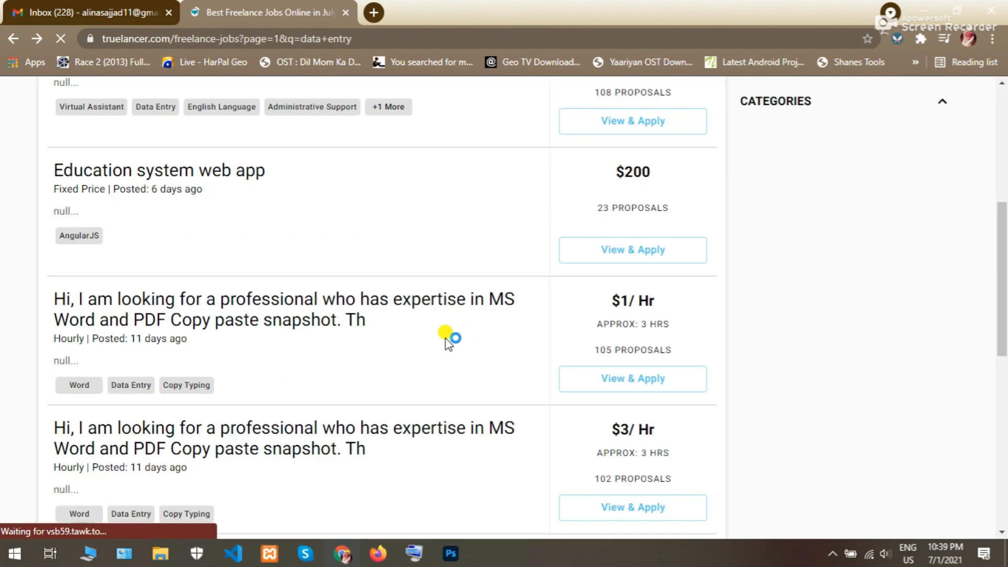
Scroll through the data entry results of $1–$3/Hr copy-paste and internet-research jobs.
scroll(446, 340, "down", 2)
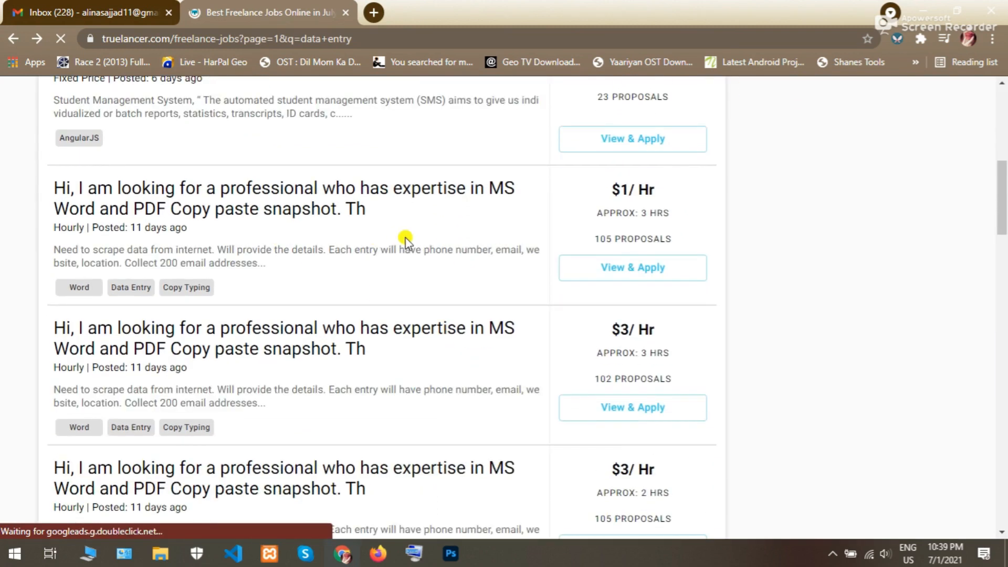
scroll(404, 239, "up", 3)
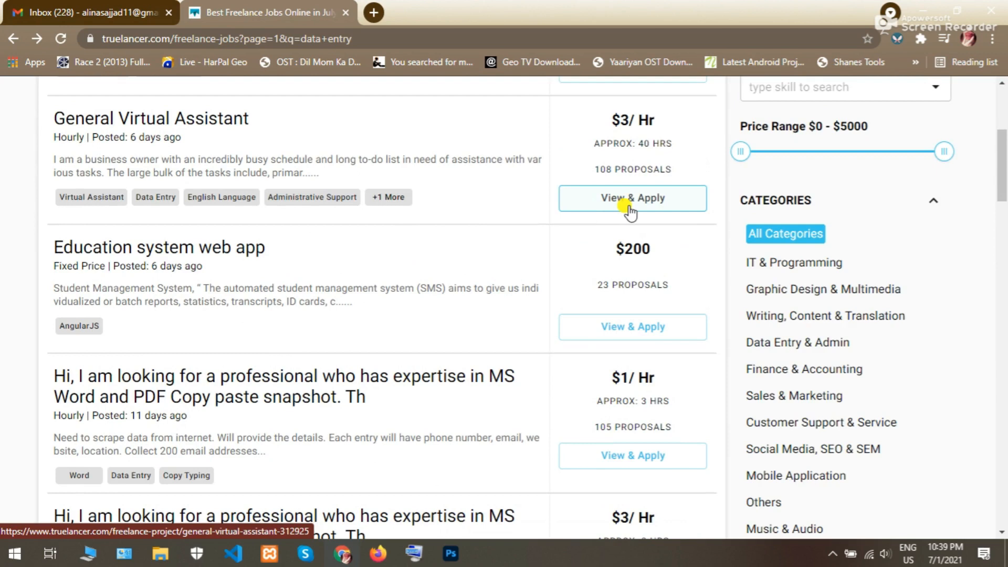
scroll(494, 234, "up", 3)
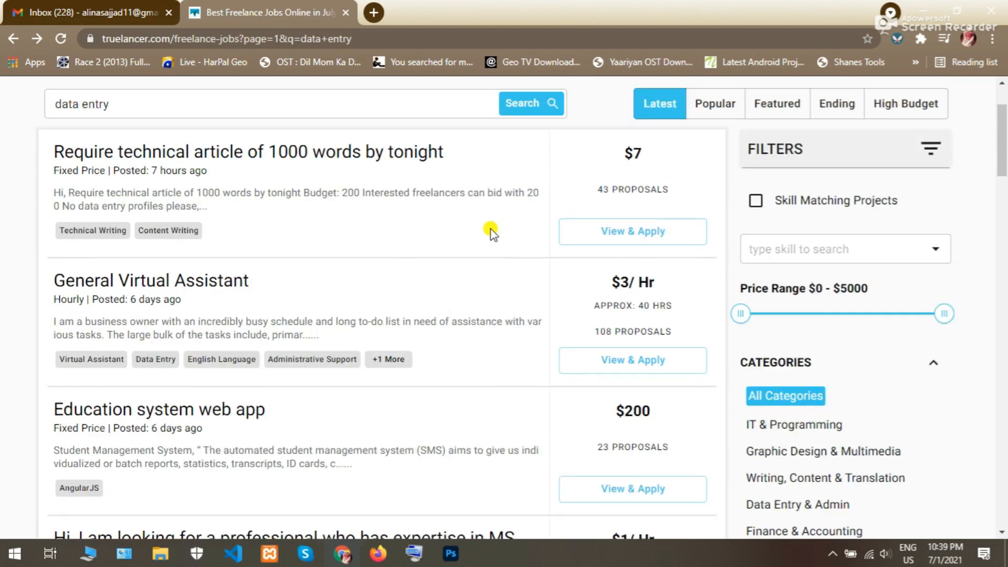
scroll(491, 234, "up", 2)
scroll(491, 233, "down", 8)
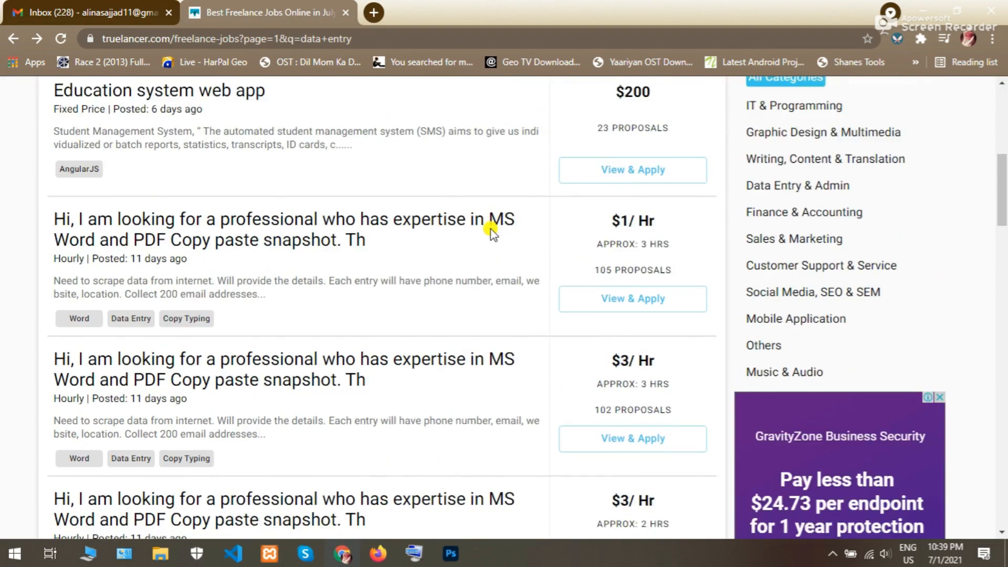
scroll(493, 233, "down", 1)
scroll(492, 233, "down", 3)
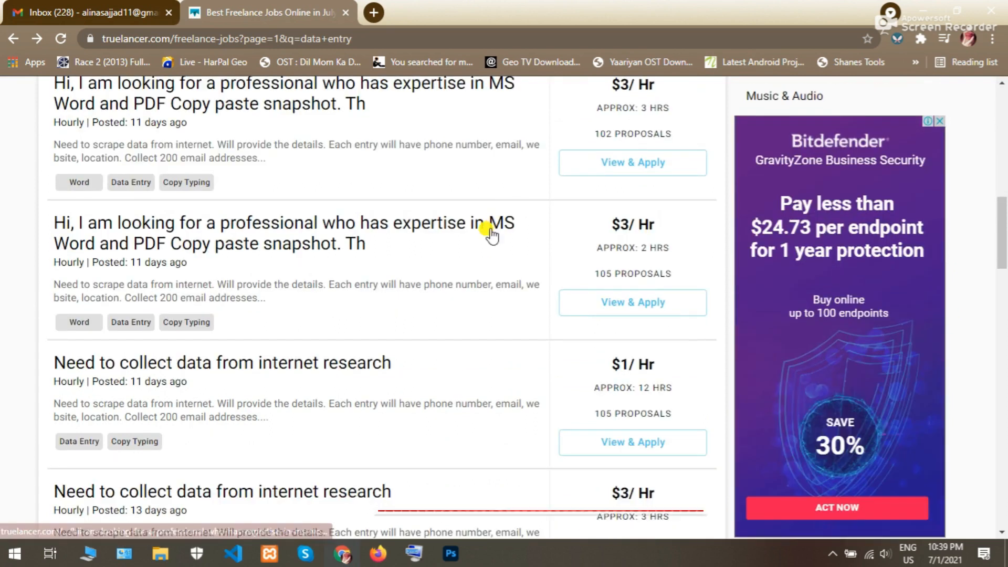